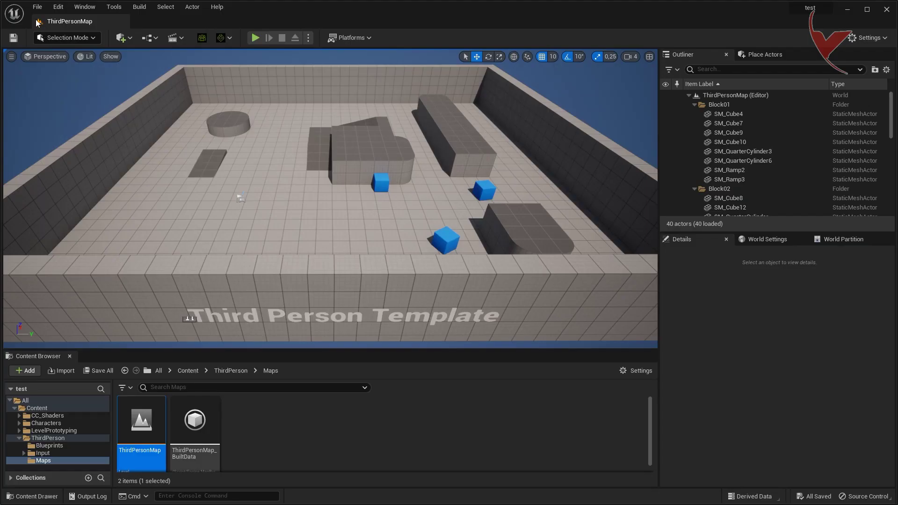
Create a new Basic level and add an iClone Live Link Origin actor at the world origin
click(37, 7)
click(51, 31)
click(474, 184)
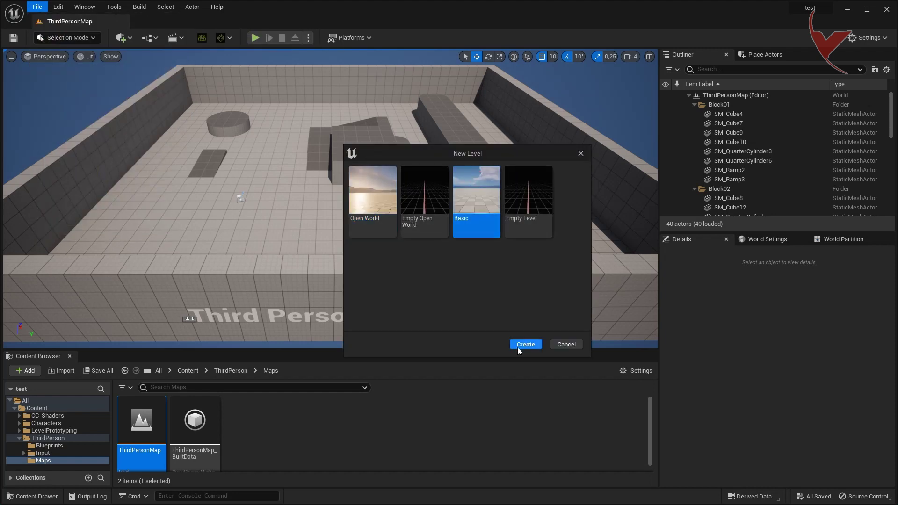
click(517, 347)
click(217, 39)
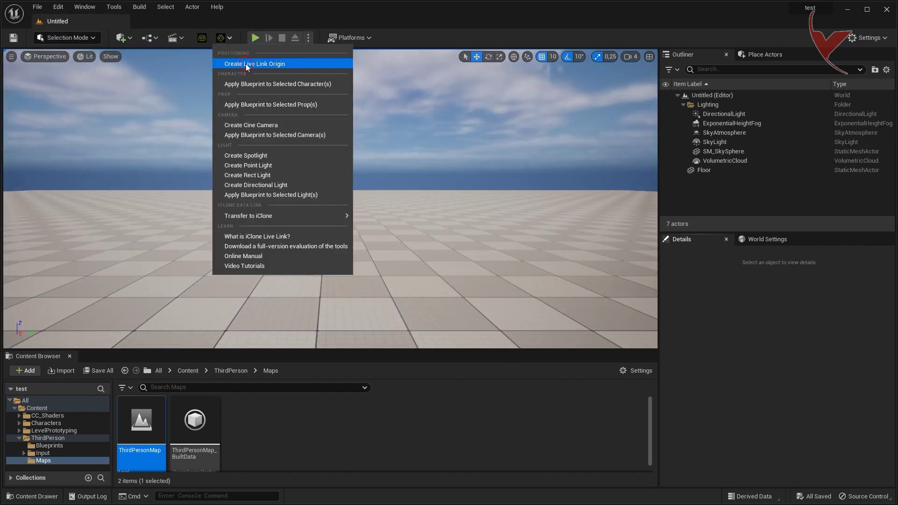
click(248, 63)
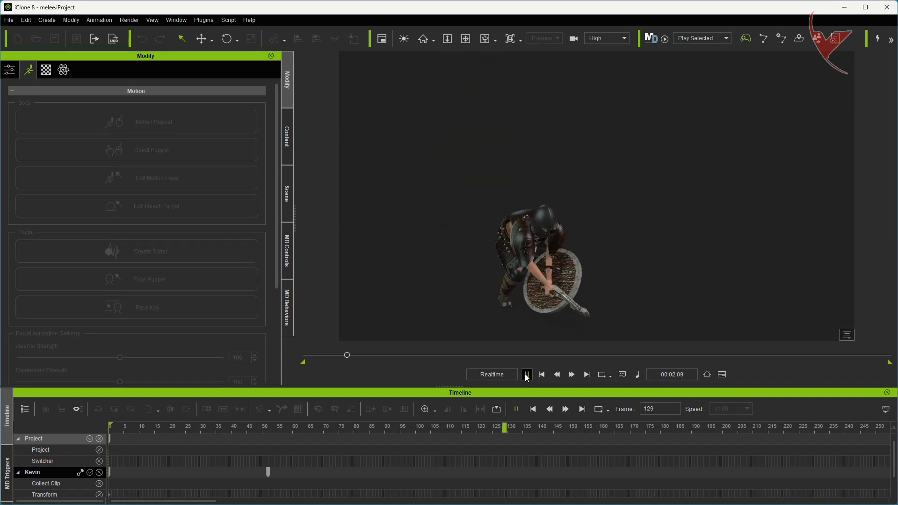
Open iClone's Unreal Live Link panel and set the motion transfer range to end at frame 220
click(541, 374)
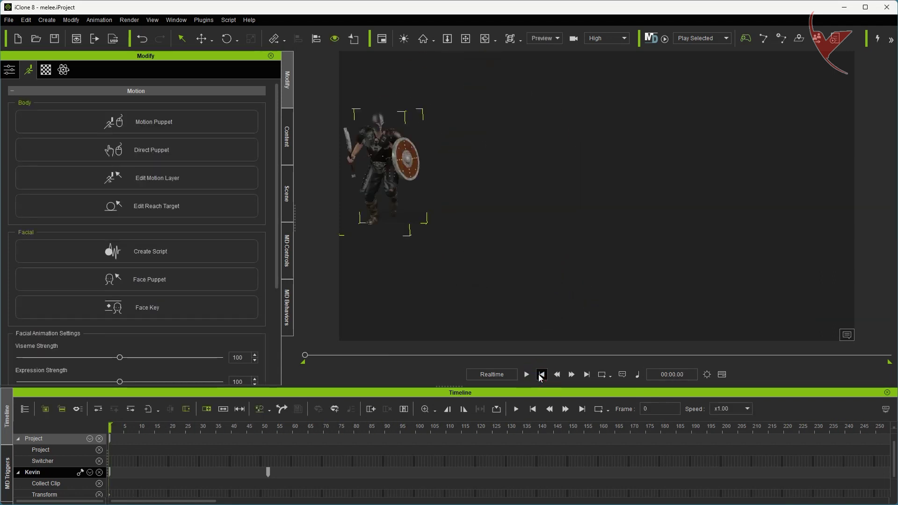
click(203, 20)
mouse_move(243, 66)
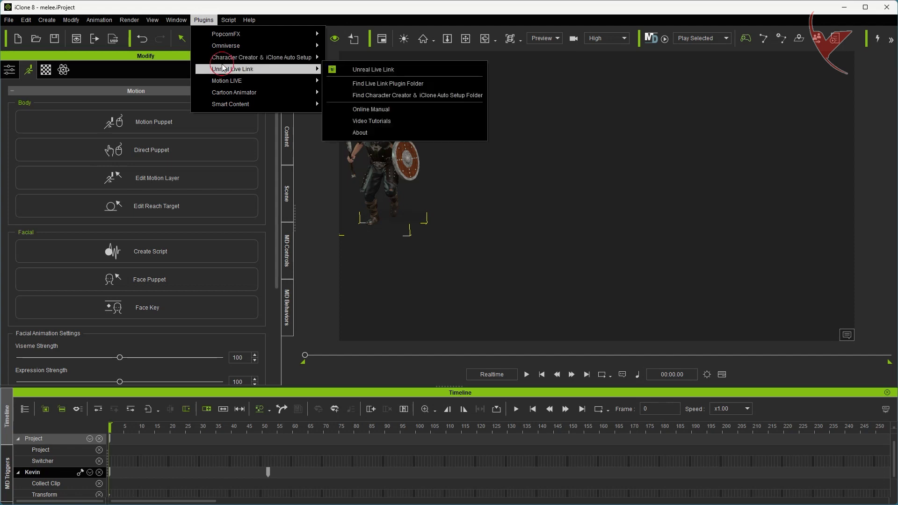
click(380, 70)
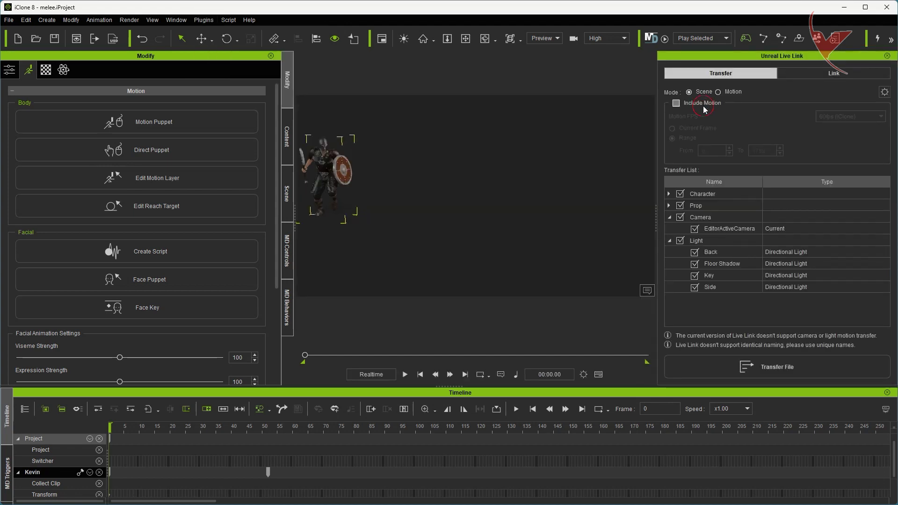
drag(112, 430, 804, 439)
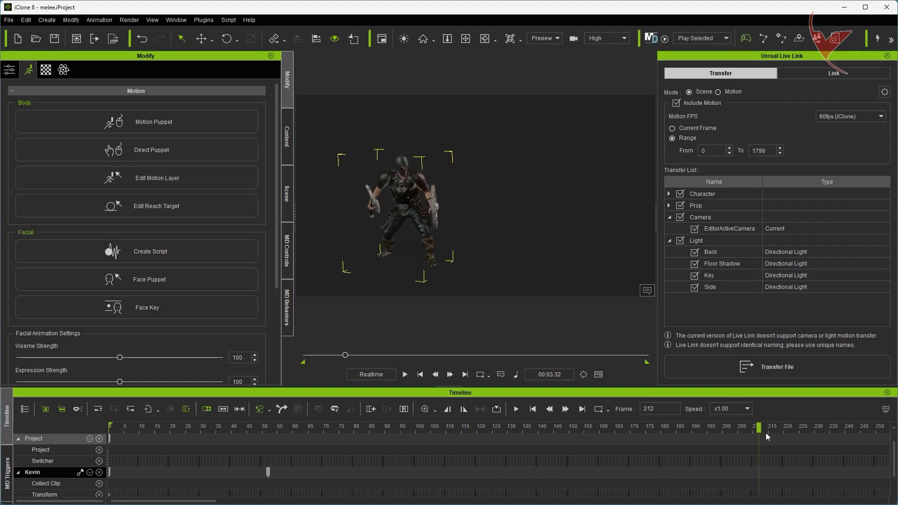
drag(803, 439, 786, 435)
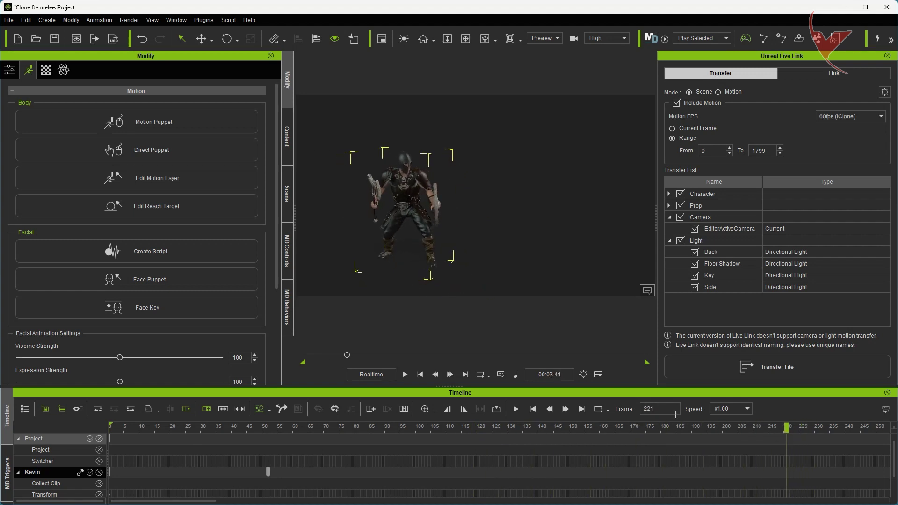
double_click(759, 150)
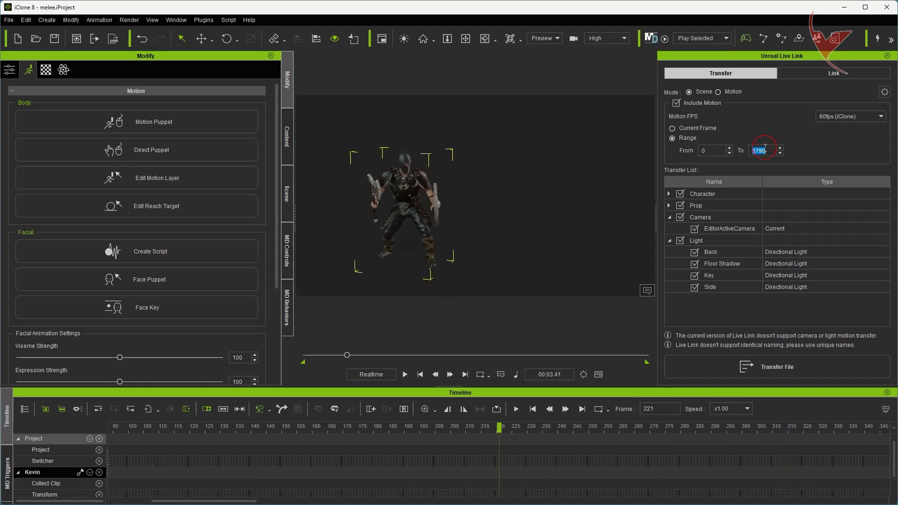
text(220)
Exclude the camera, enable Subdivision Mesh, and transfer Kevin's scene file to Unreal
click(679, 218)
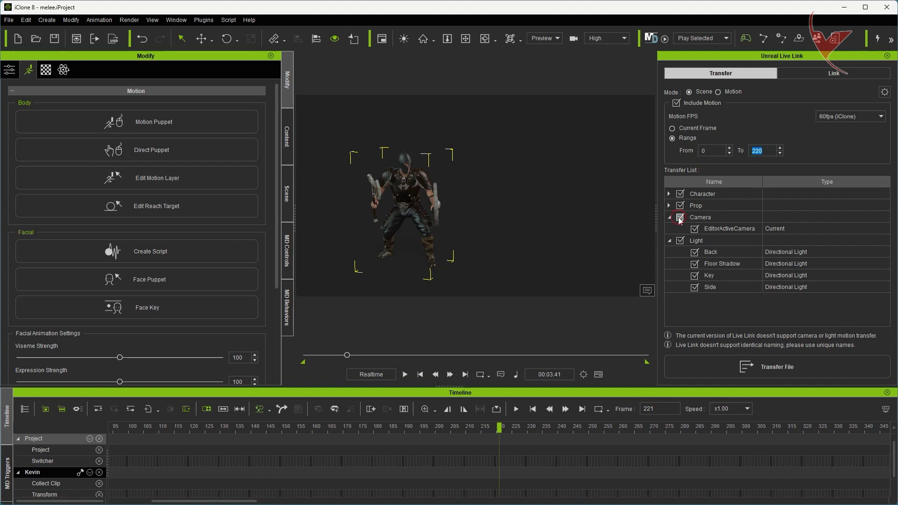
click(885, 92)
click(395, 257)
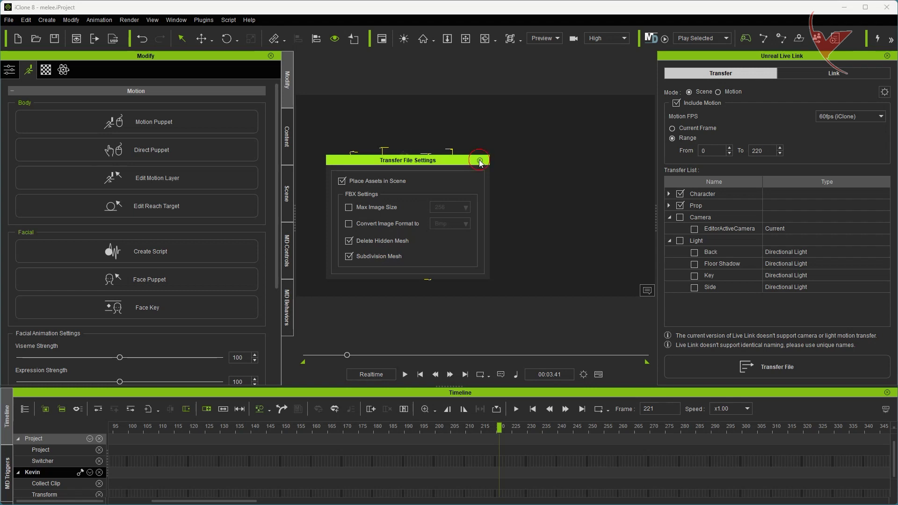
click(481, 162)
click(763, 368)
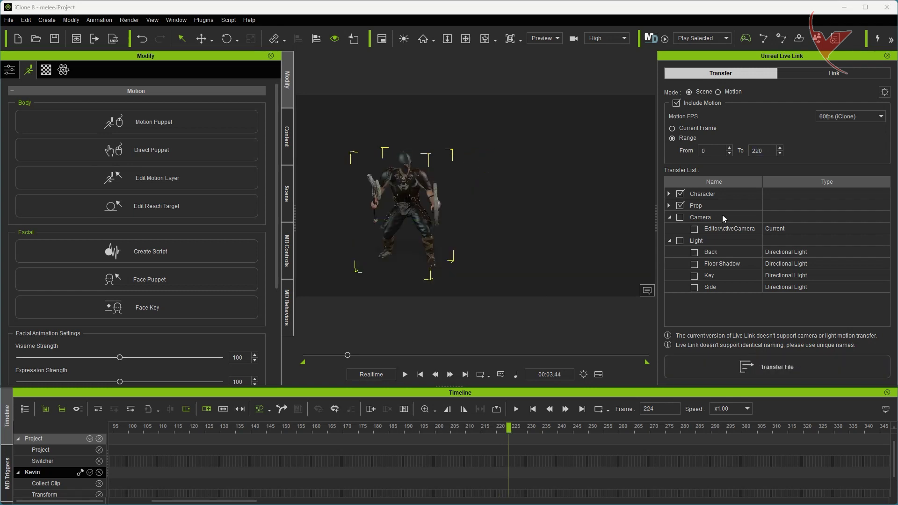
Unlink the camera and all lights from the live link, then activate the link
click(834, 75)
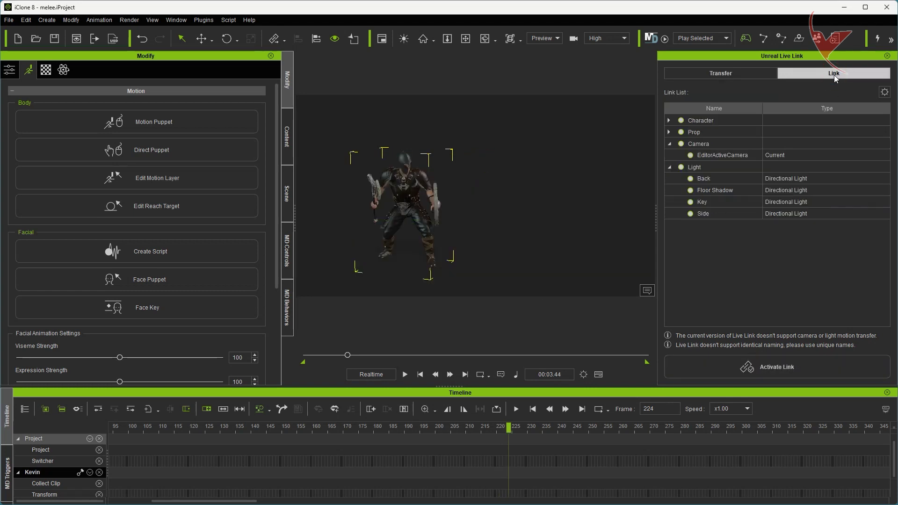
click(681, 144)
click(681, 167)
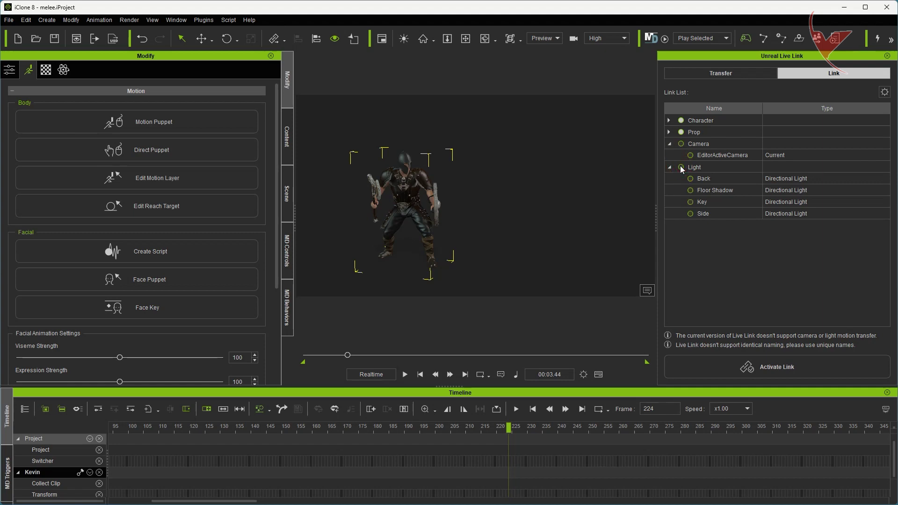
click(767, 367)
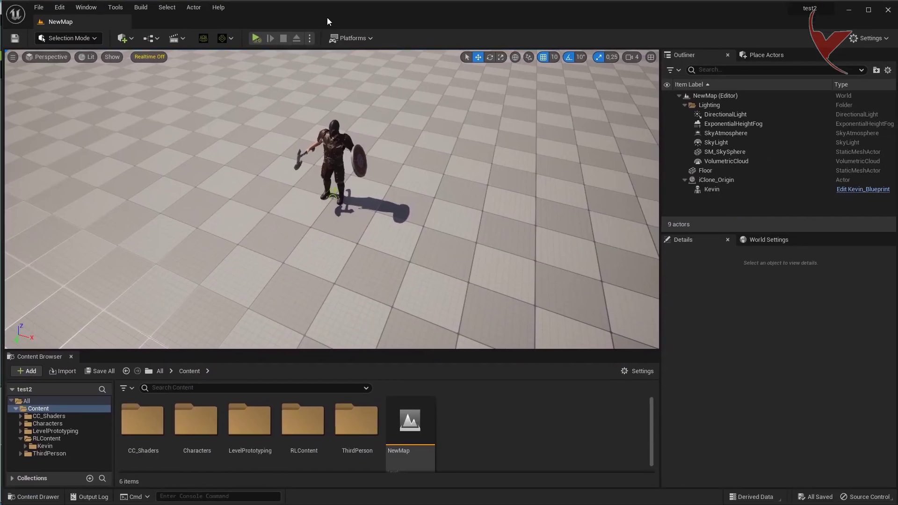
Open Unreal's Live Link panel and add an iClone LiveLink source streaming Kevin
click(86, 7)
mouse_move(124, 70)
mouse_move(126, 100)
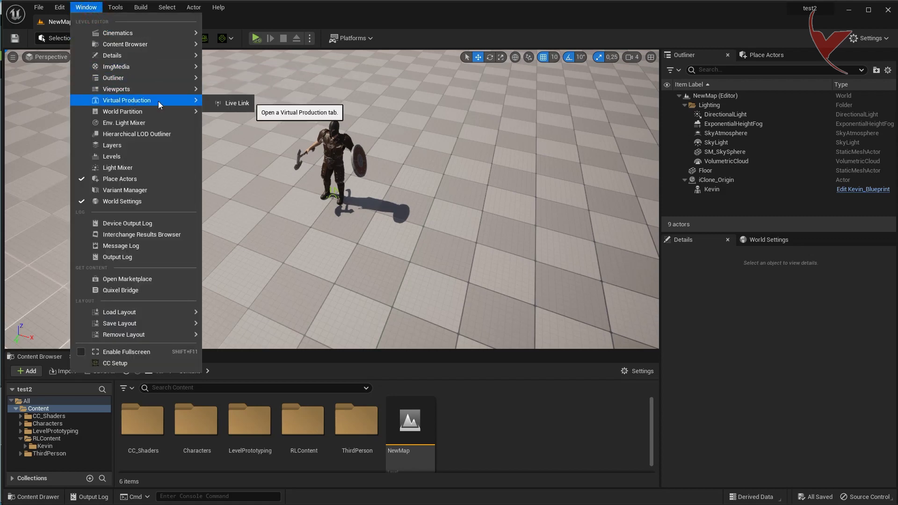
click(243, 100)
click(686, 255)
mouse_move(697, 278)
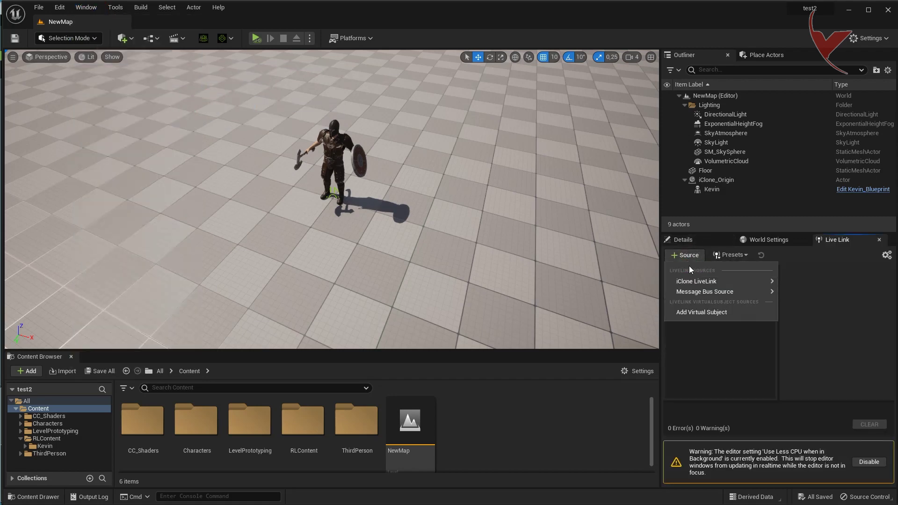
click(816, 297)
click(727, 283)
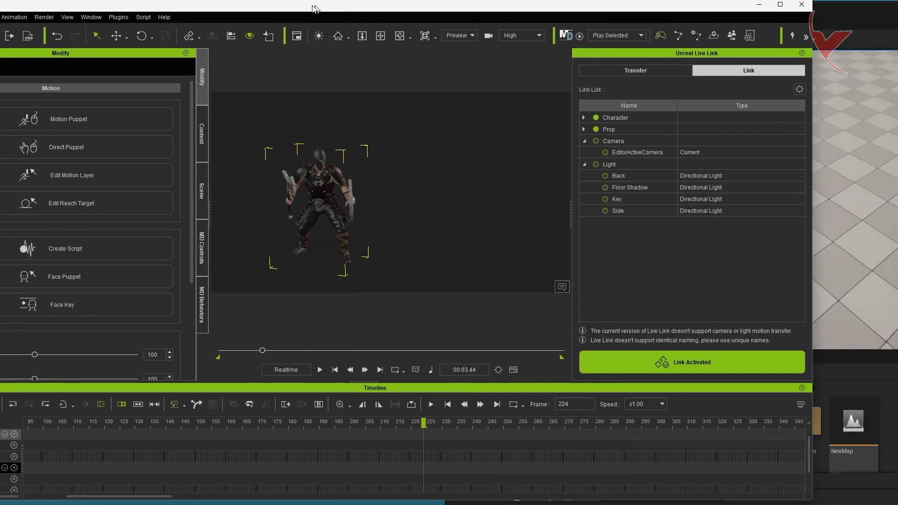
Arrange iClone beside Unreal and play Kevin's animation to test the live stream
drag(311, 4, 132, 12)
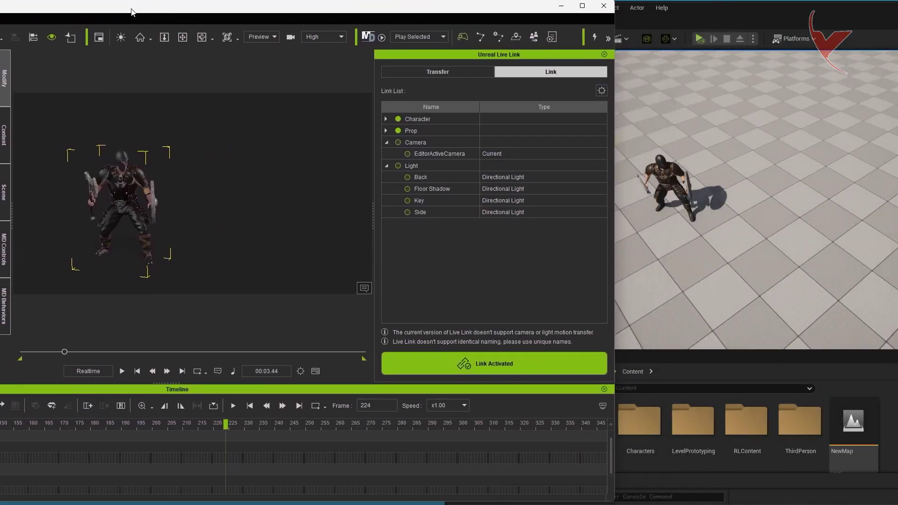
drag(65, 352, 37, 352)
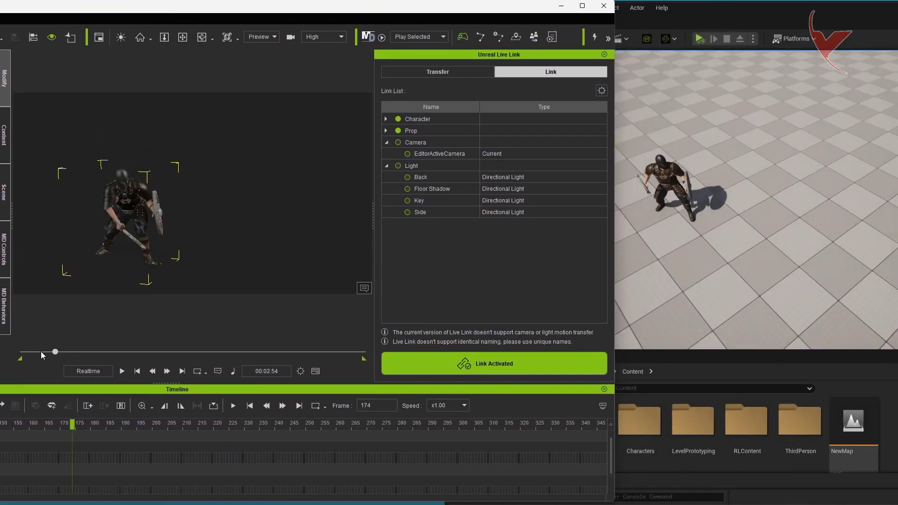
click(137, 371)
drag(719, 11, 707, 15)
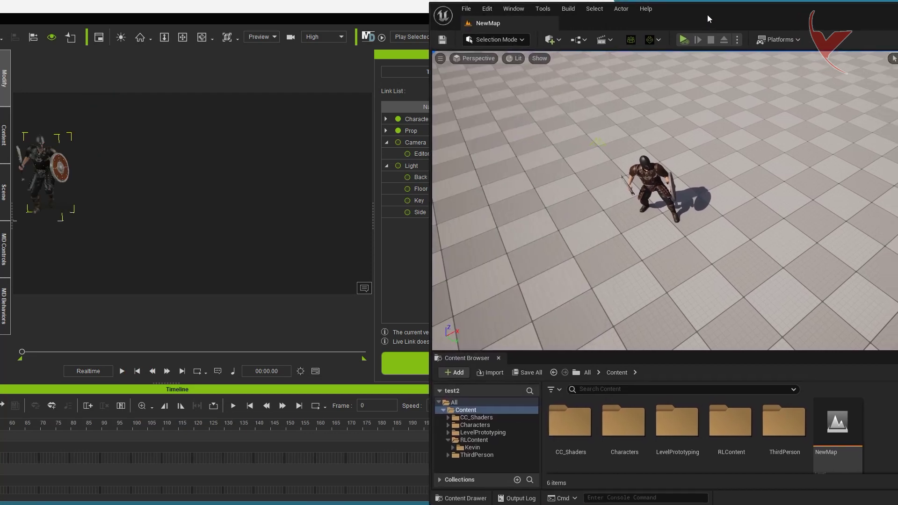
click(121, 370)
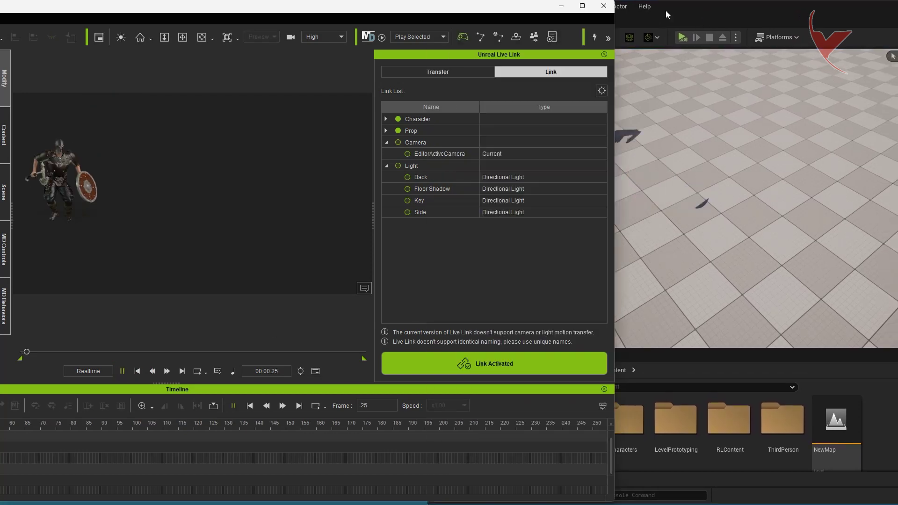
click(666, 10)
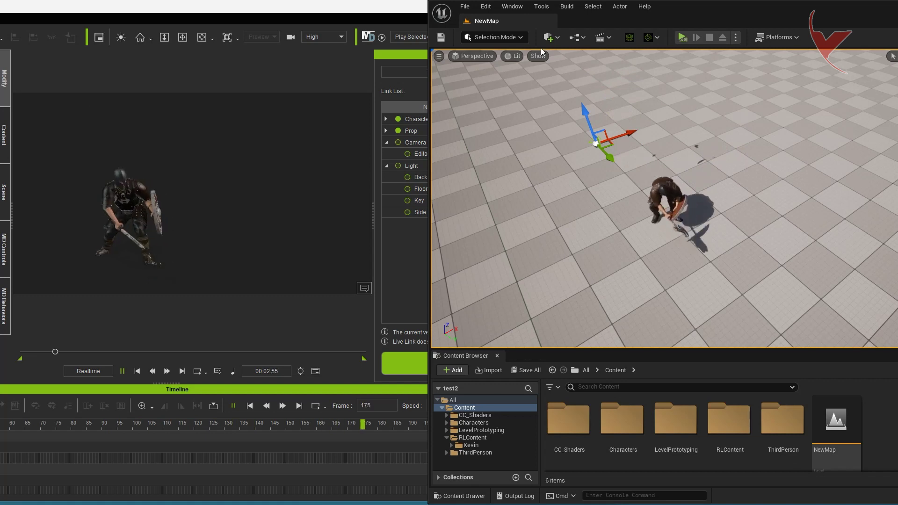
click(80, 355)
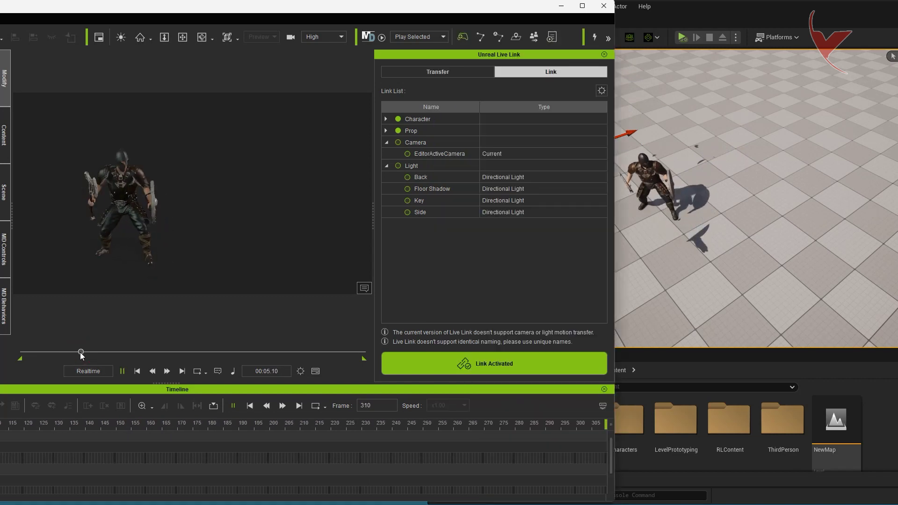
drag(80, 355, 55, 354)
Disable Unreal's Use Less CPU in background throttling, scrub Kevin to frame 308, and maximise Unreal
drag(681, 19, 254, 19)
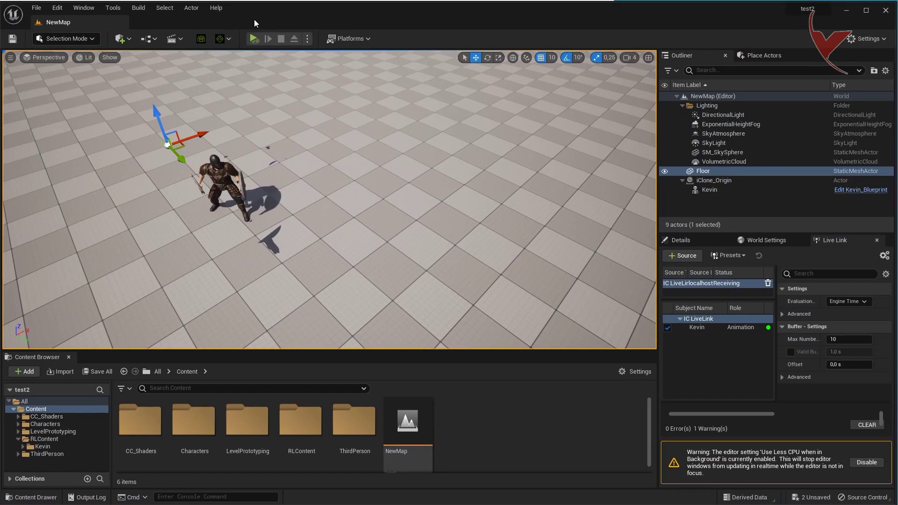
click(864, 463)
drag(364, 24, 743, 14)
mouse_move(60, 355)
mouse_down()
mouse_move(87, 352)
mouse_move(45, 359)
mouse_up()
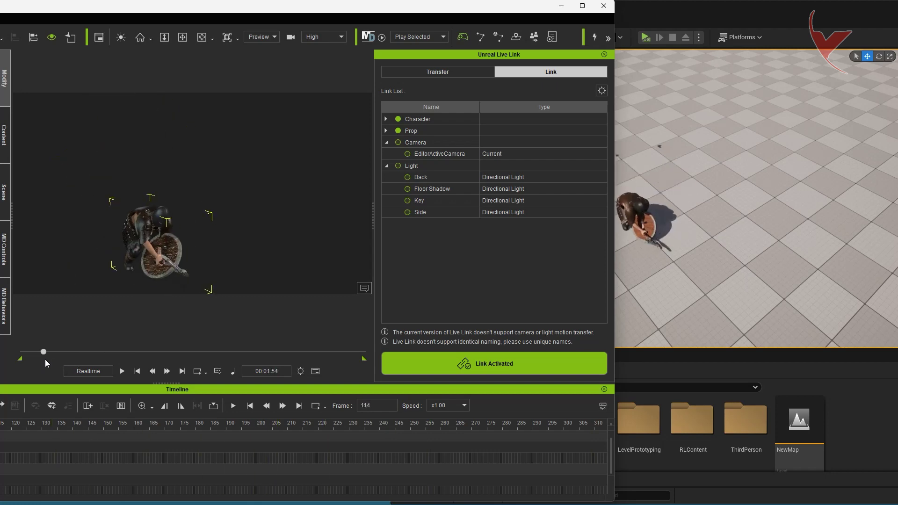
drag(683, 24, 289, 18)
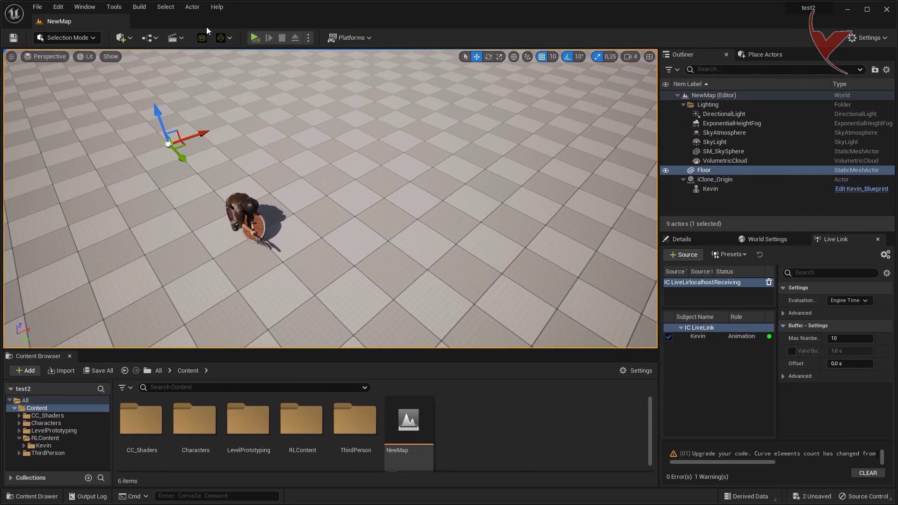
click(122, 37)
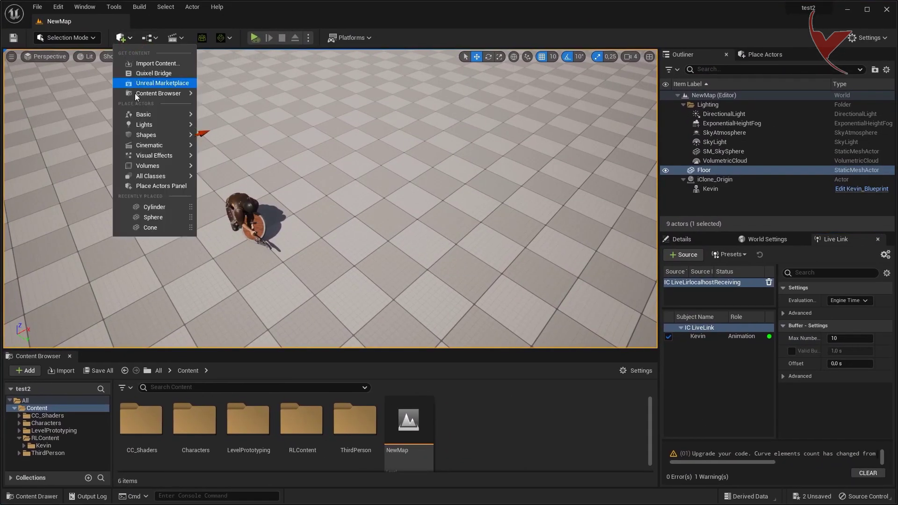
Add a cylinder to the level, turn it on its side, and move it toward Kevin
mouse_move(168, 135)
click(227, 159)
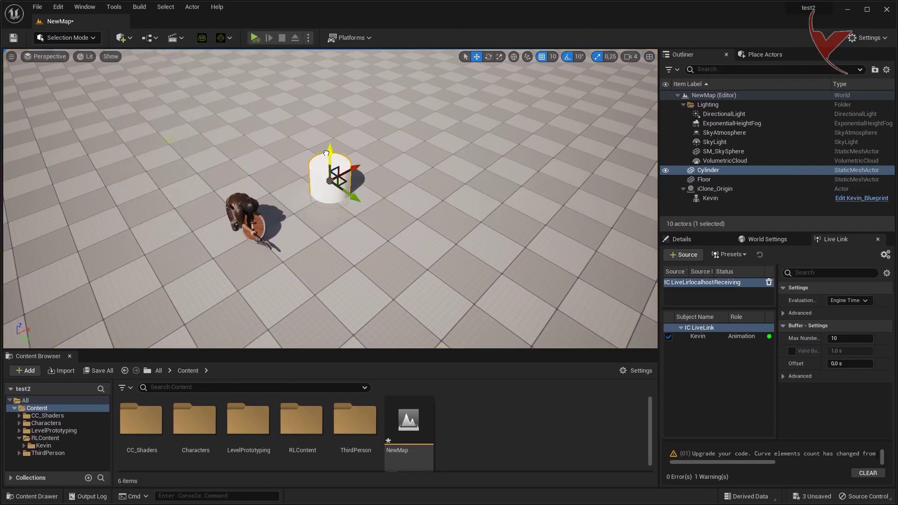
mouse_move(353, 148)
mouse_down()
mouse_move(268, 181)
mouse_move(239, 180)
mouse_move(258, 257)
mouse_up()
click(489, 56)
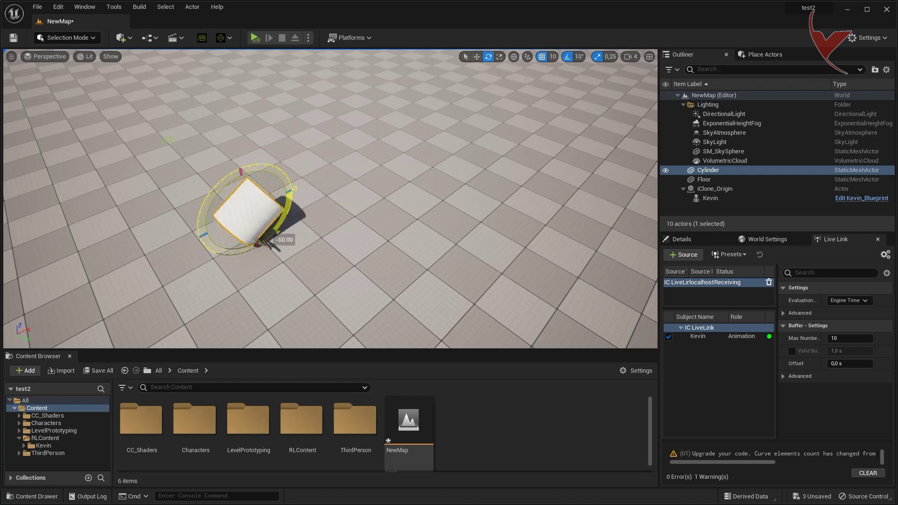
key(w)
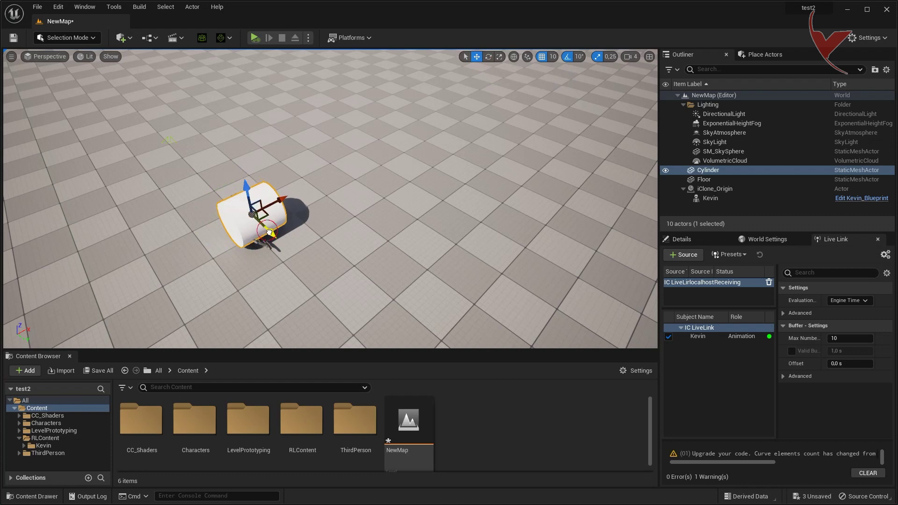
drag(263, 181, 285, 202)
Set the cylinder's X scale to 0.2 and Y scale to 0.3
click(682, 239)
click(802, 384)
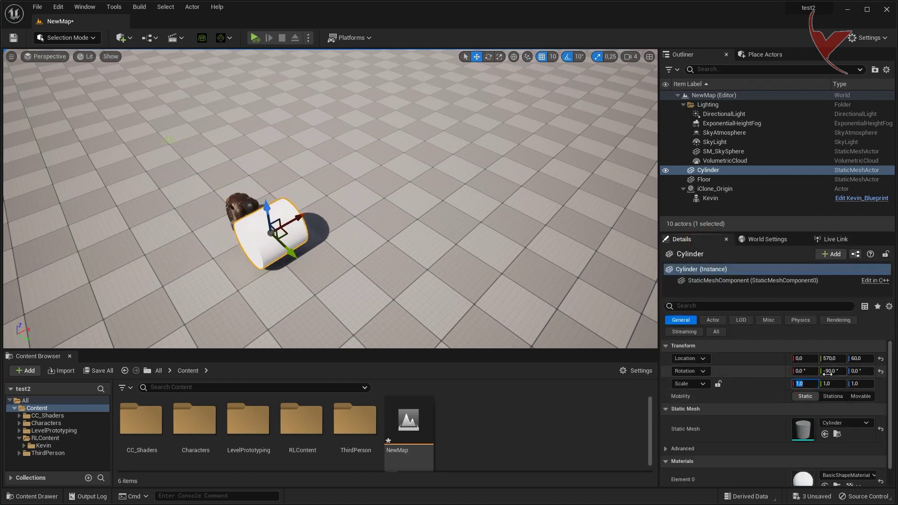
text(0.2)
key(Return)
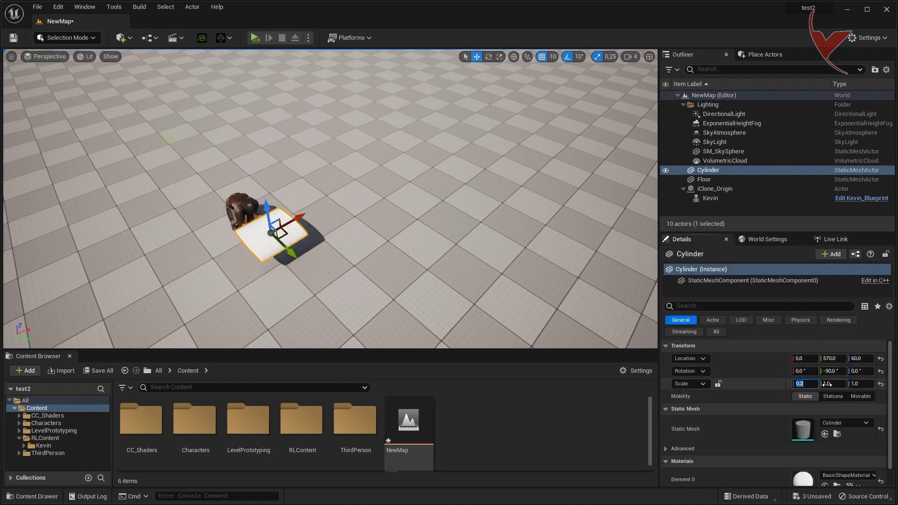
text(.3)
key(Return)
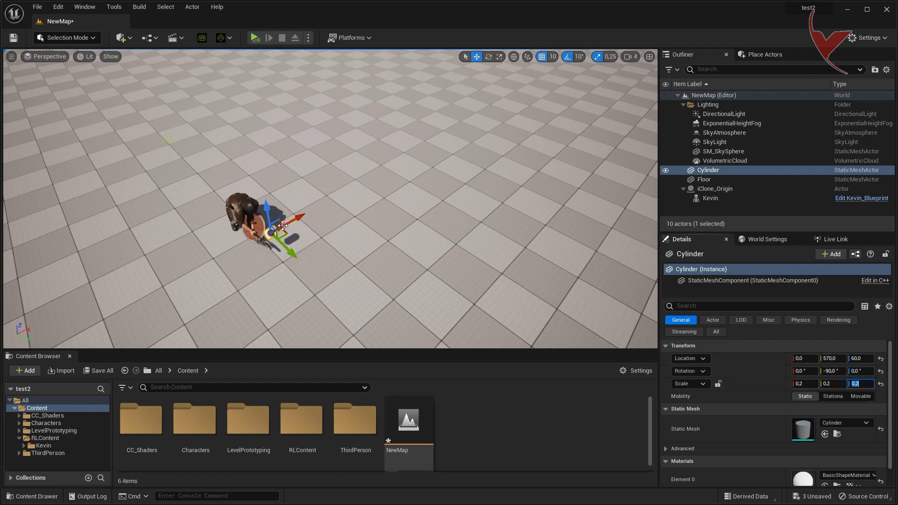
key(f)
Stretch the cylinder lengthwise and lower it beside Kevin's shield
click(499, 56)
mouse_move(357, 190)
mouse_down()
mouse_move(411, 175)
mouse_move(355, 196)
mouse_up()
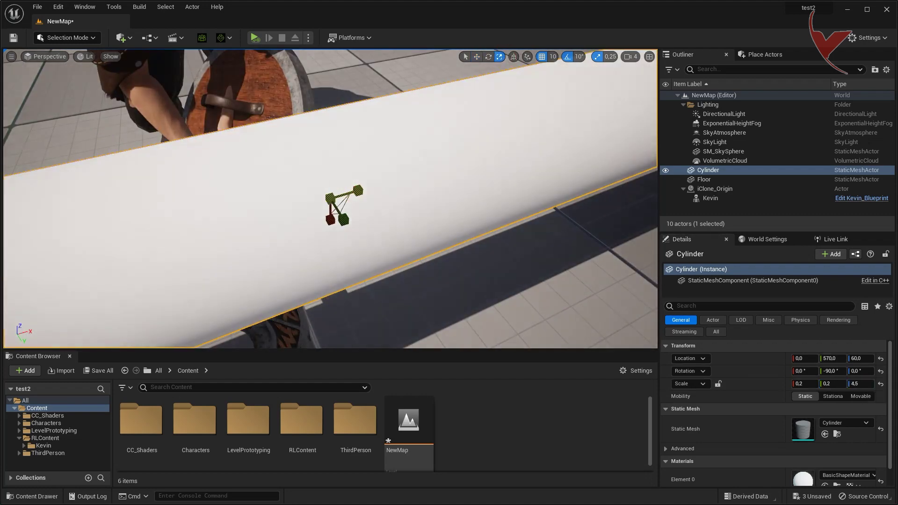
scroll(327, 196, down, 5)
right_drag(327, 197, 421, 187)
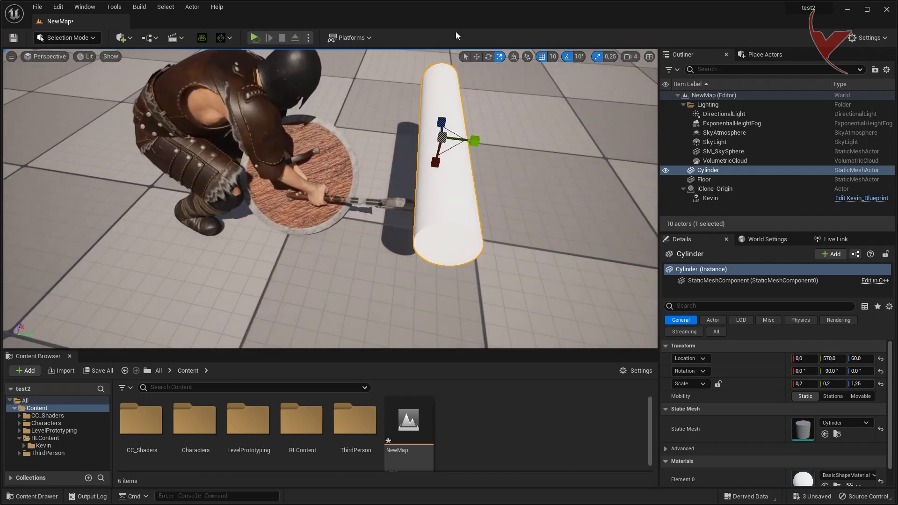
drag(459, 99, 437, 154)
drag(444, 194, 423, 197)
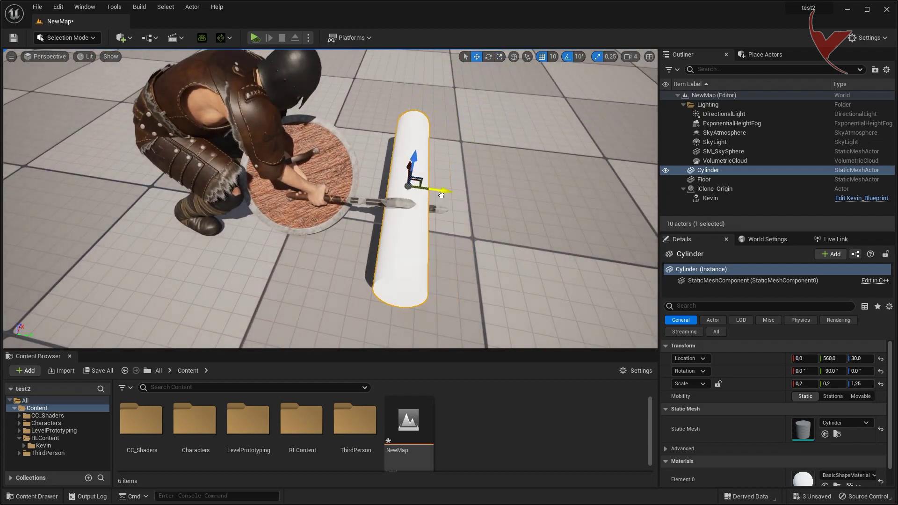
right_drag(328, 196, 337, 201)
mouse_move(281, 141)
mouse_down()
mouse_move(236, 141)
mouse_move(251, 195)
mouse_move(298, 187)
mouse_up()
mouse_move(236, 202)
right_down()
mouse_move(328, 201)
mouse_move(262, 196)
right_up()
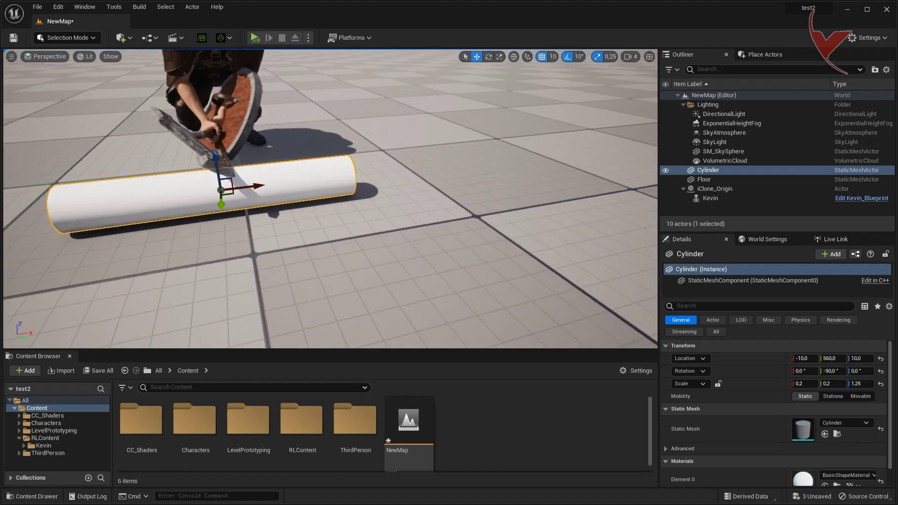
Scale the cylinder to 0.5, 0.5, 1.5 and raise it to rest on the floor
click(499, 56)
drag(219, 199, 205, 158)
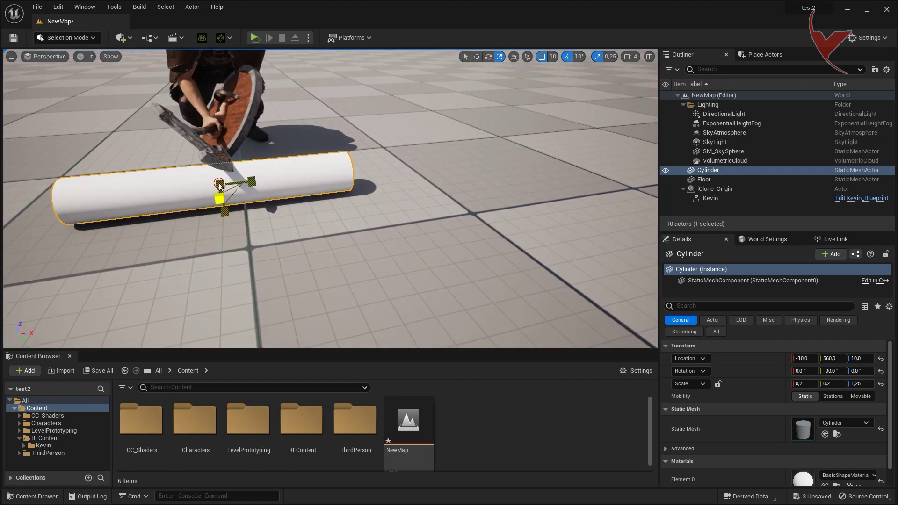
key(w)
mouse_move(213, 151)
mouse_down()
mouse_move(213, 135)
mouse_move(215, 155)
mouse_move(216, 146)
mouse_up()
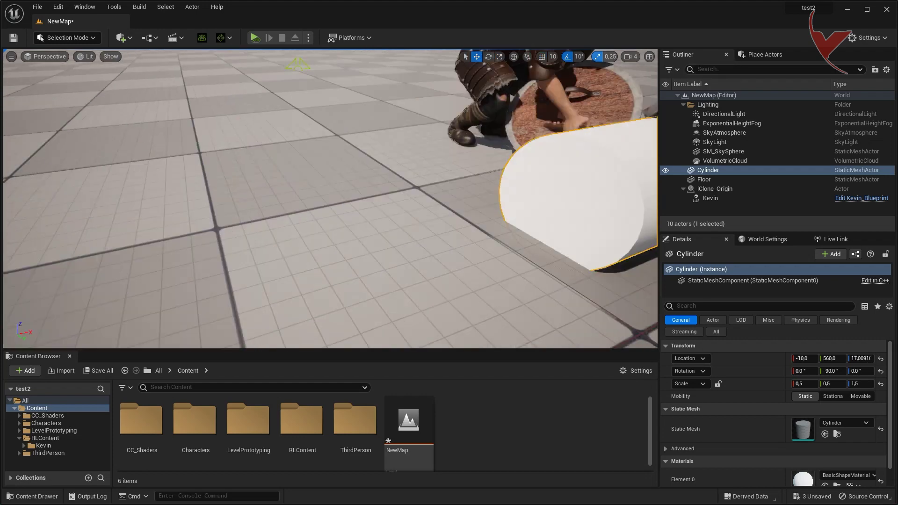
mouse_move(216, 146)
right_down()
mouse_move(327, 154)
mouse_move(316, 103)
right_up()
drag(435, 159, 435, 140)
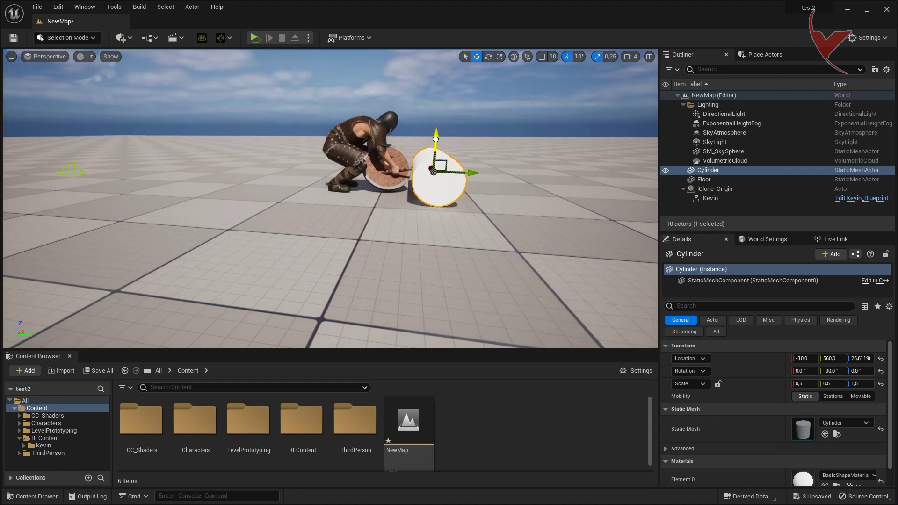
Run a quick test simulation, then frame the cylinder in the view
click(255, 38)
click(281, 40)
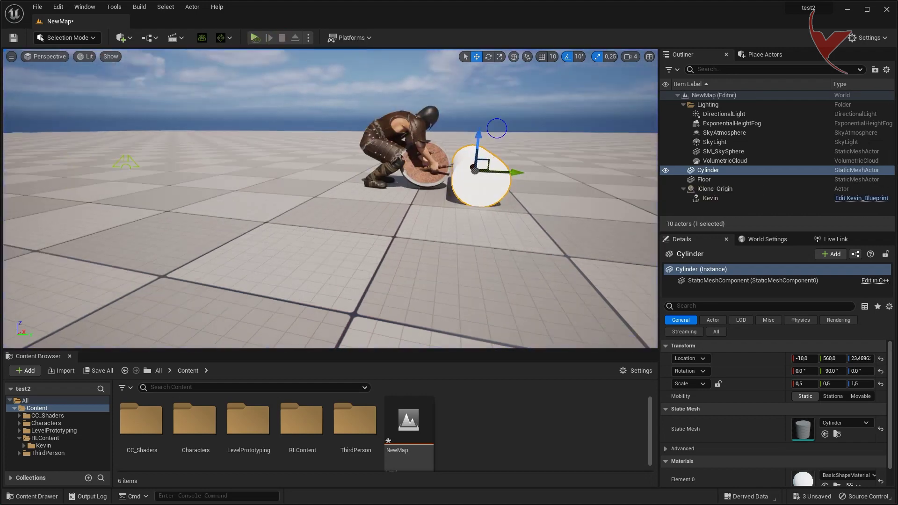
right_drag(327, 187, 290, 197)
key(f)
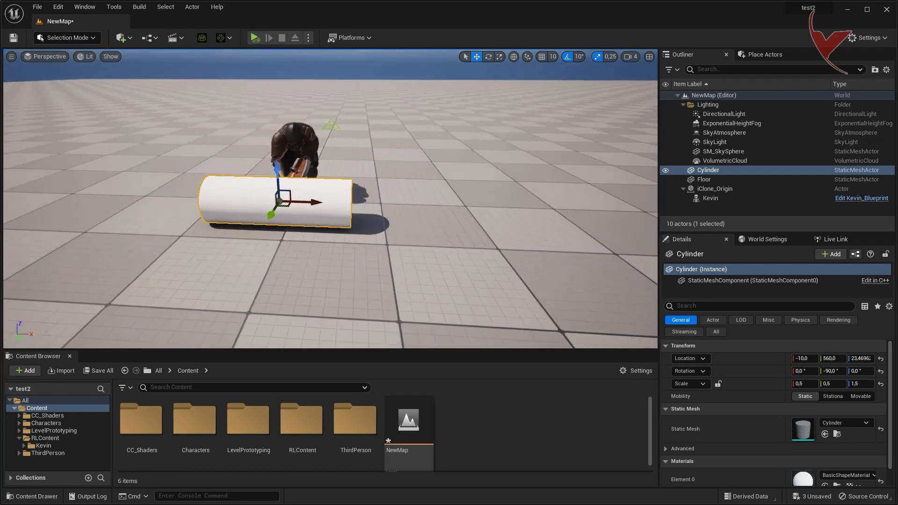
scroll(823, 401, down, 1)
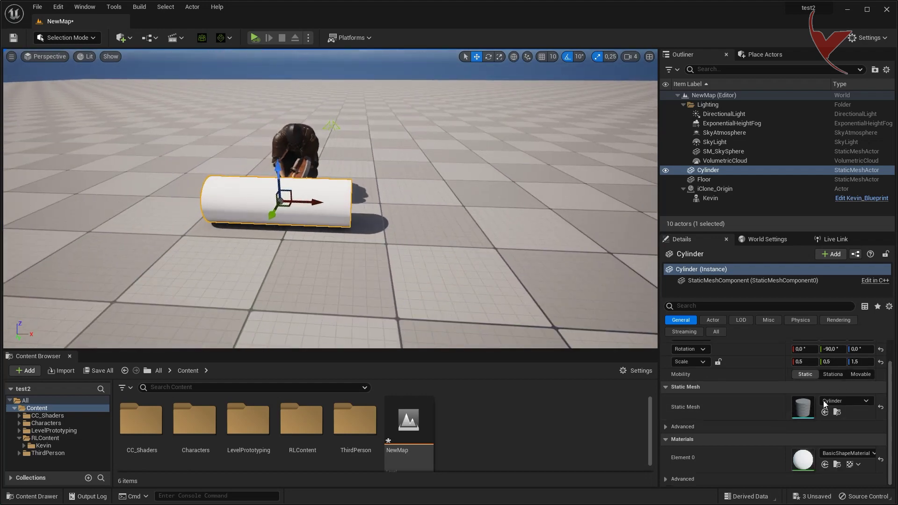
Assign MI_Solid_Blue to the cylinder and switch the editor to Fracture Mode
click(832, 453)
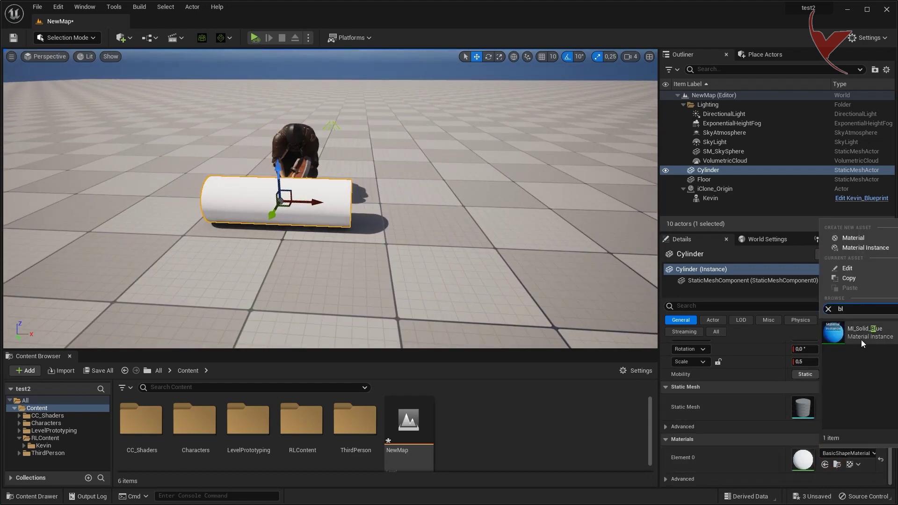
click(862, 339)
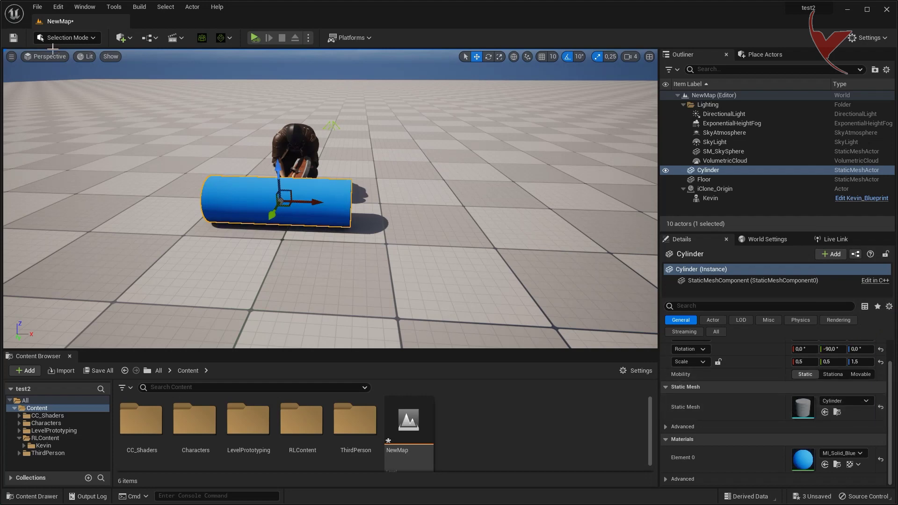
click(66, 37)
click(75, 126)
Make the cylinder a geometry collection, cluster-fracture it into 120 pieces, and return to Selection Mode
click(43, 176)
scroll(322, 208, down, 5)
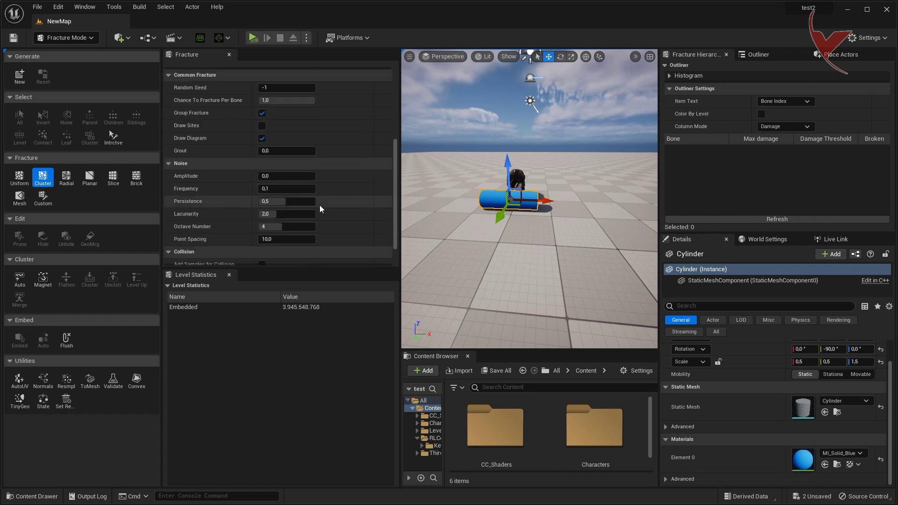
scroll(325, 215, down, 2)
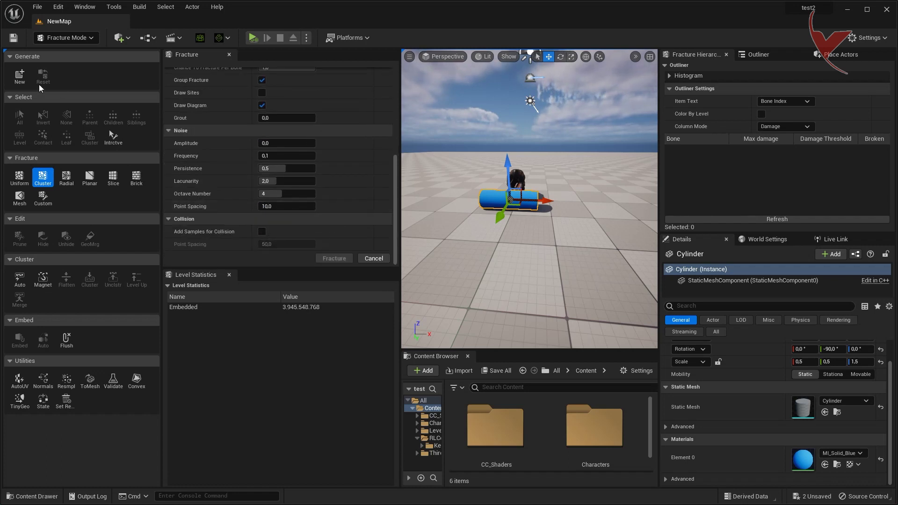
click(19, 75)
click(492, 365)
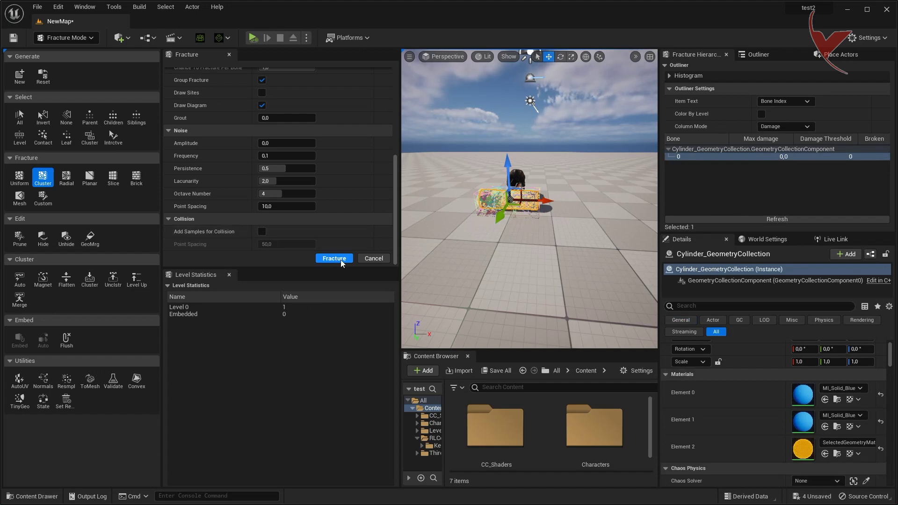
click(340, 262)
click(67, 37)
click(70, 54)
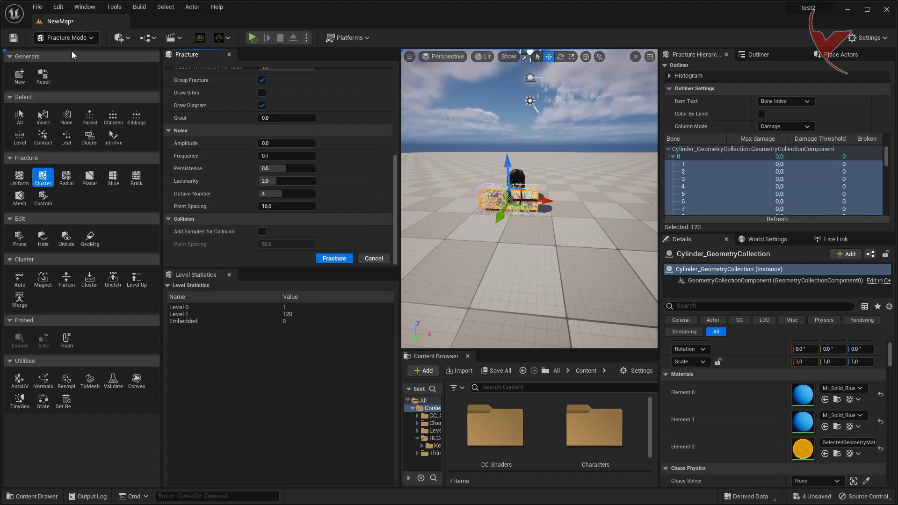
click(631, 56)
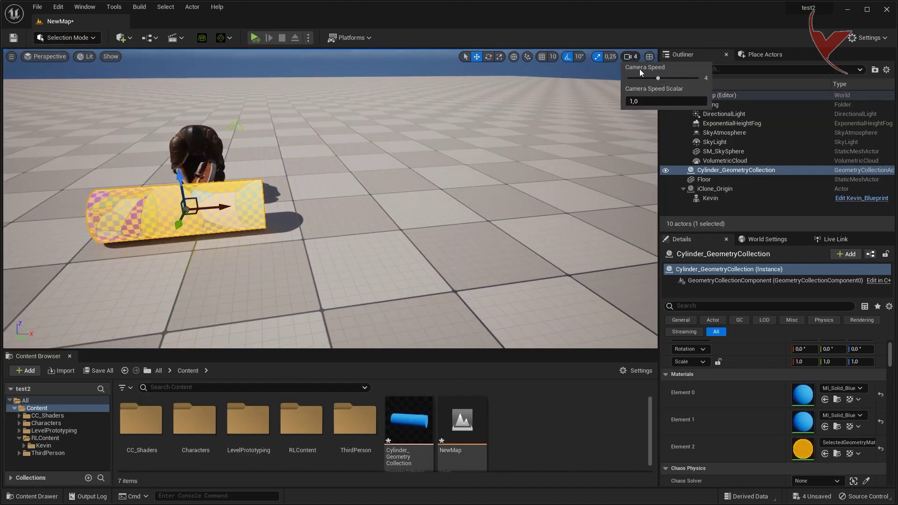
Set camera speed to 2, uncheck Show Bone Colors, and search Details for damage settings
click(642, 80)
right_drag(642, 84, 645, 140)
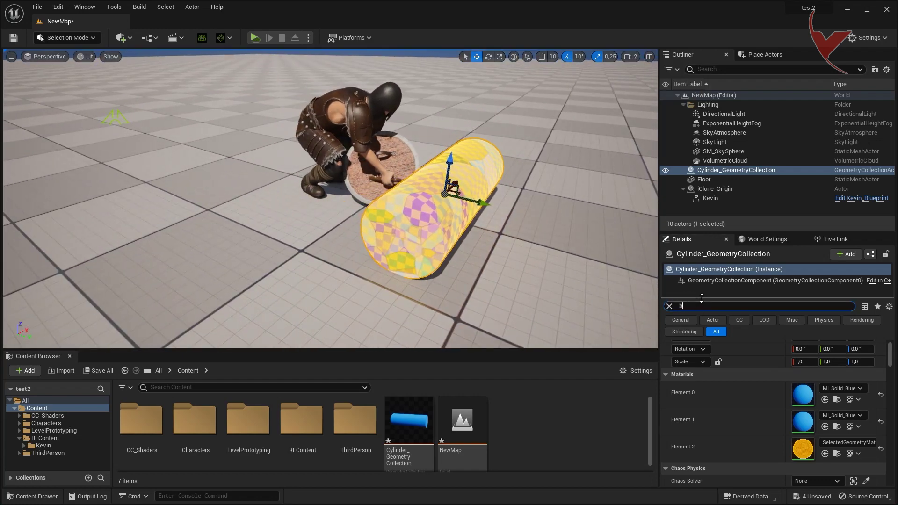
text(one)
click(795, 371)
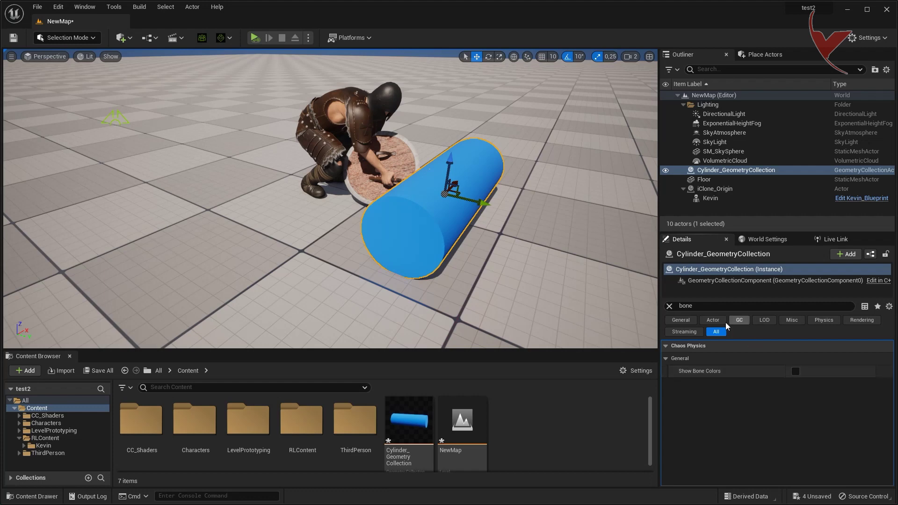
text(damage)
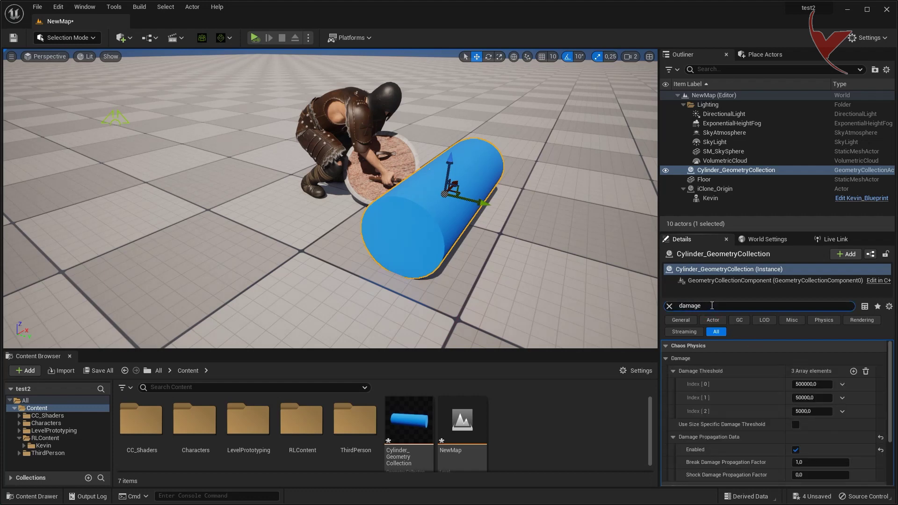
scroll(746, 364, down, 2)
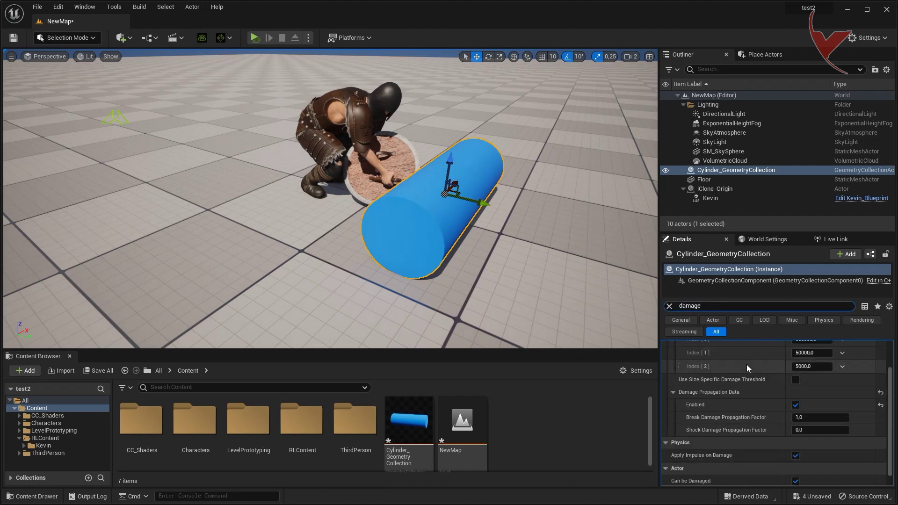
Raise the cylinder slightly, simulate to watch it shatter, then save the level
click(254, 40)
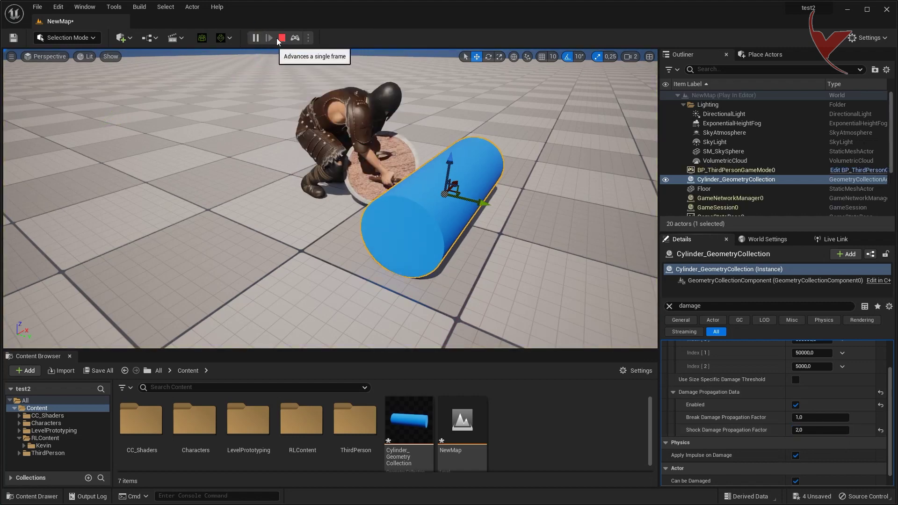
click(281, 39)
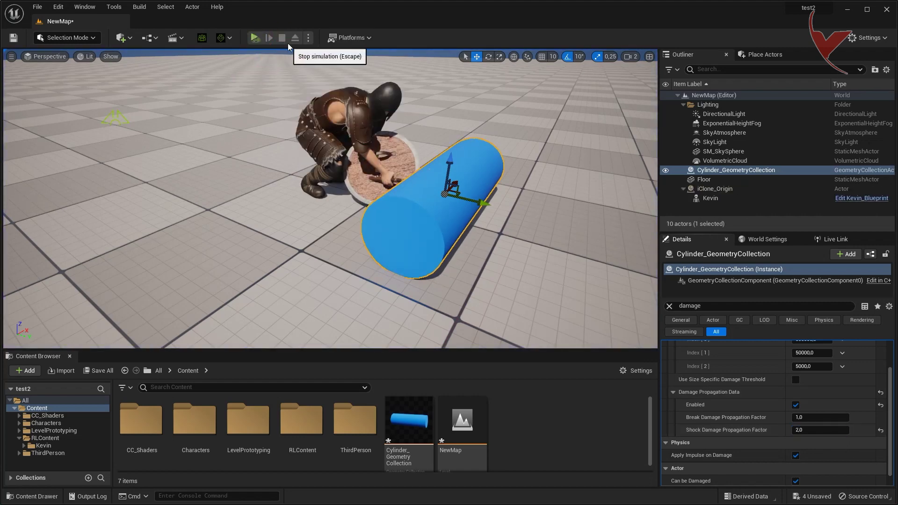
drag(450, 160, 450, 157)
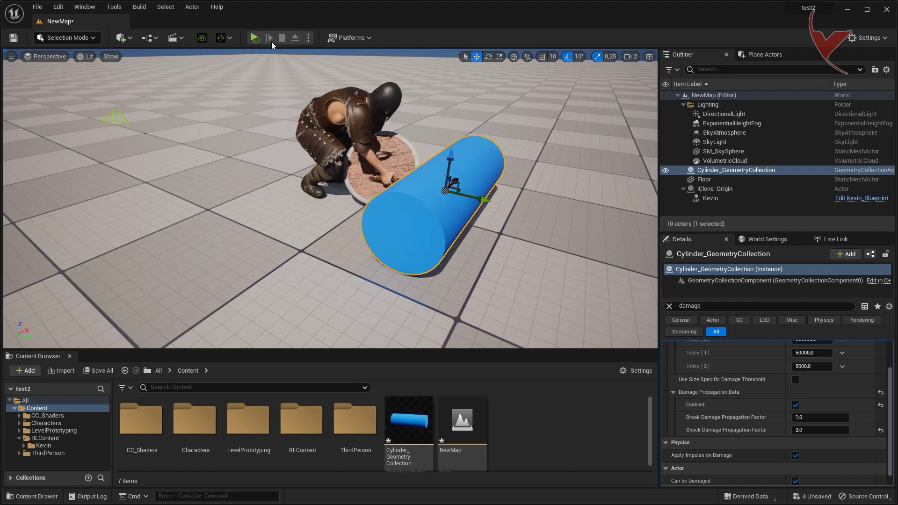
click(255, 38)
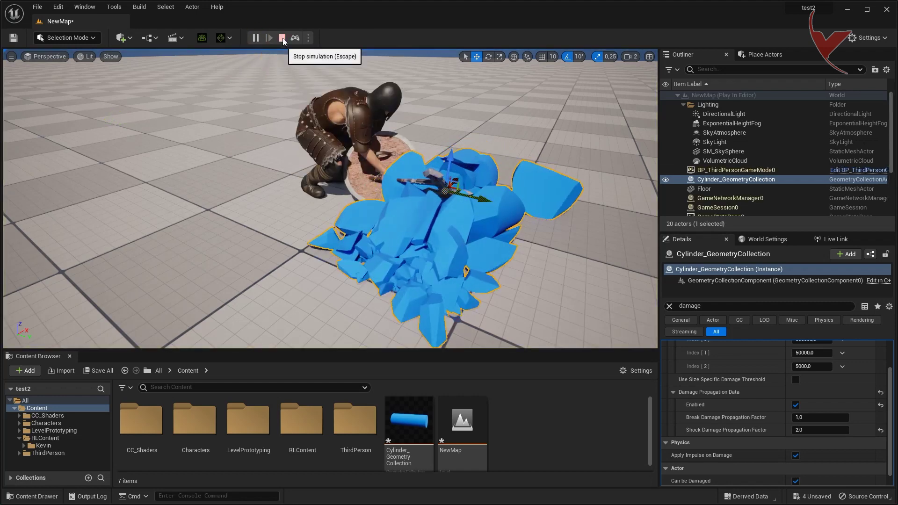
click(282, 37)
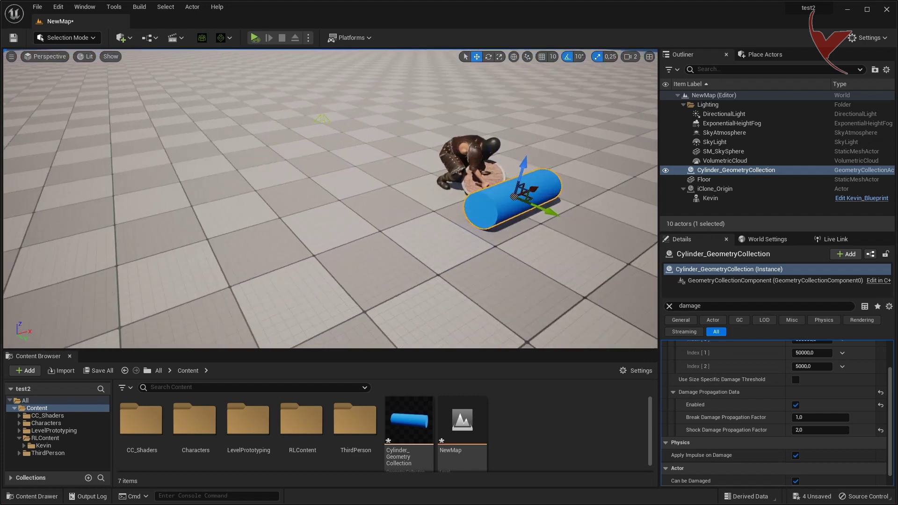
key(ctrl+s)
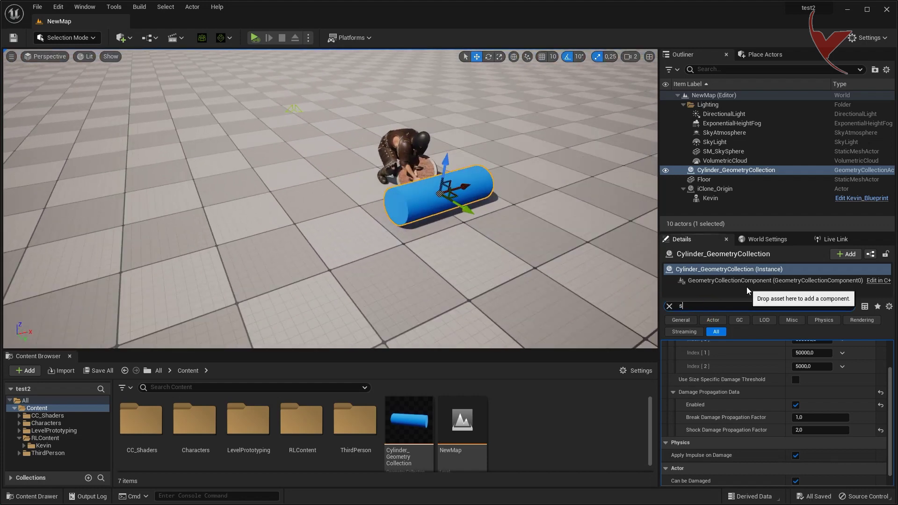
Turn off Simulate Physics for the cylinder and confirm it stays whole in simulation
text(sim)
click(796, 358)
click(255, 37)
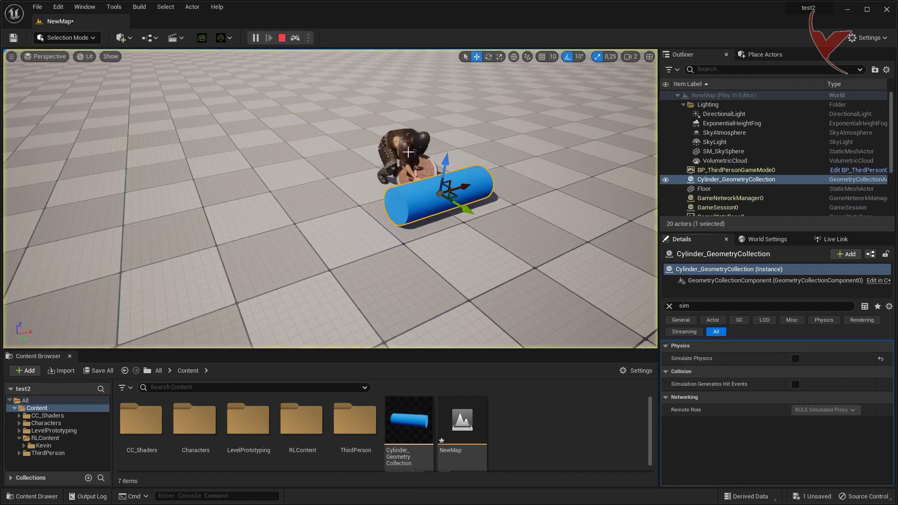
click(282, 38)
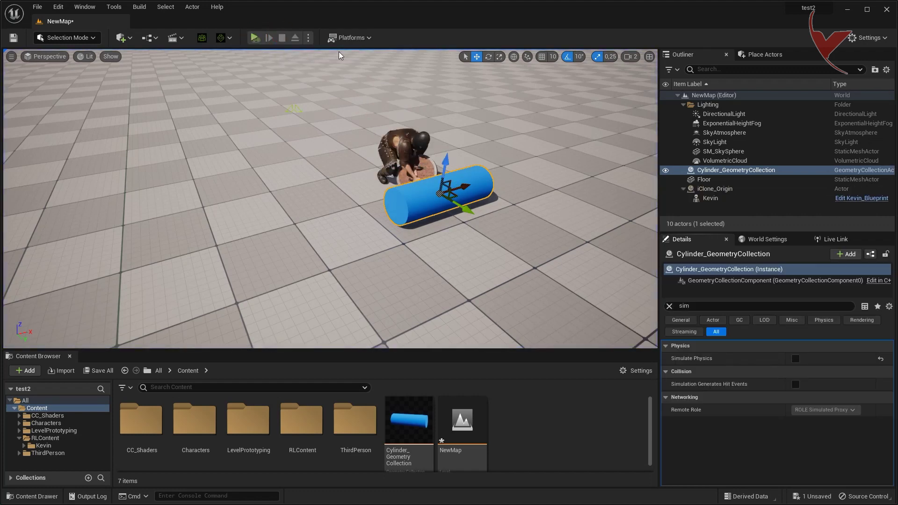
click(85, 7)
Open Take Recorder, add Kevin as the actor source, play the iClone animation, and record take 01
mouse_move(187, 33)
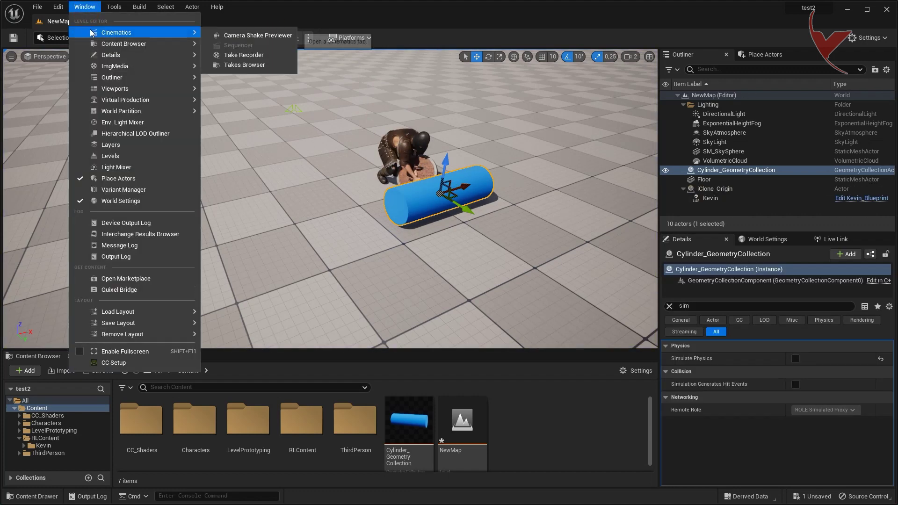
click(240, 56)
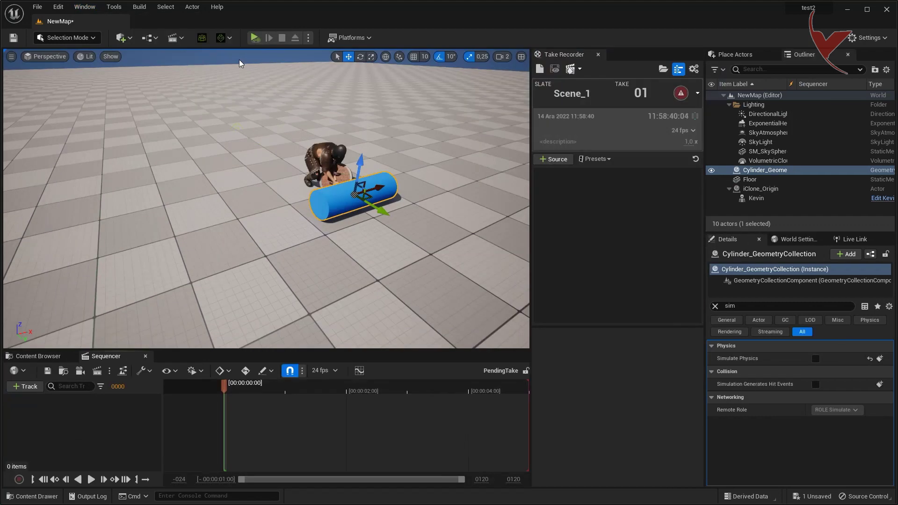
click(552, 161)
mouse_move(557, 174)
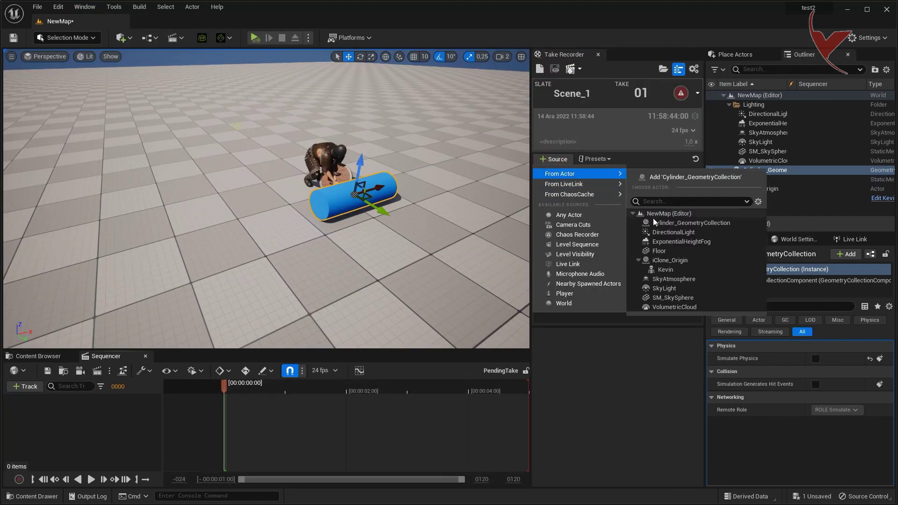
click(666, 267)
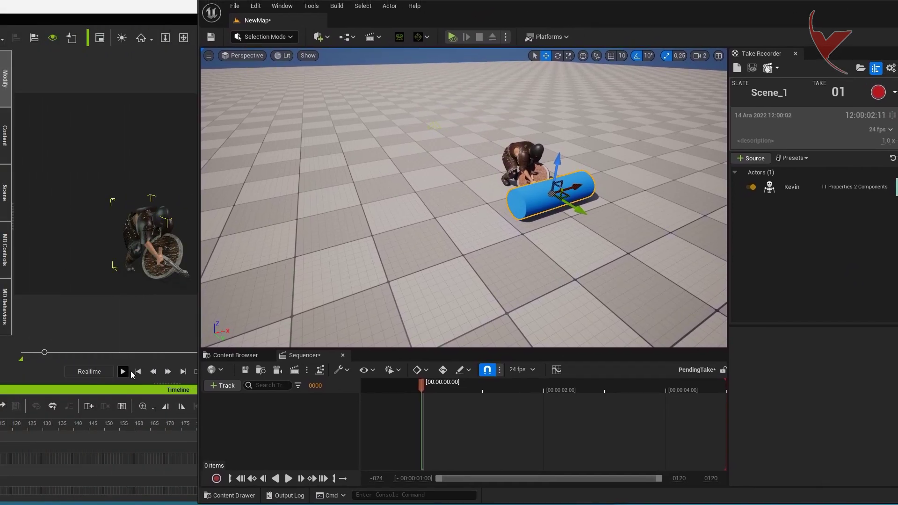
click(137, 374)
click(876, 93)
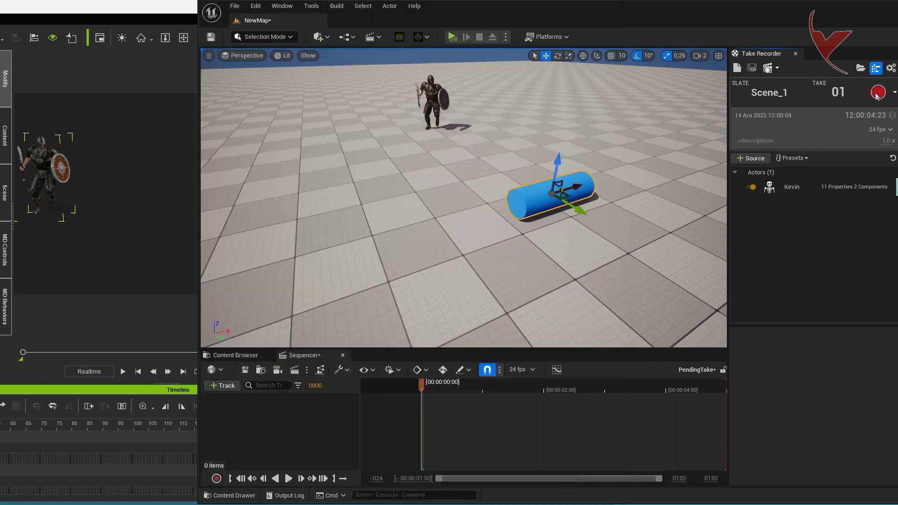
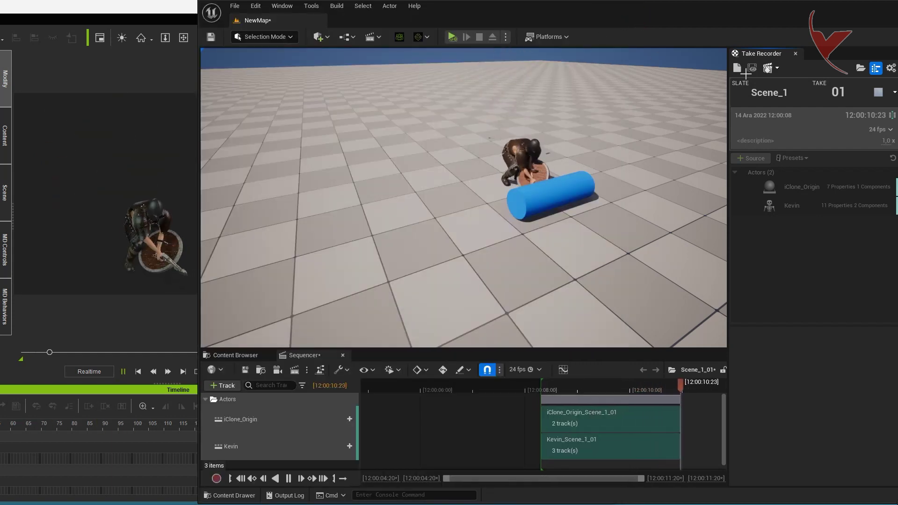
Stop recording take 01, deactivate the iClone Live Link and close iClone
click(879, 93)
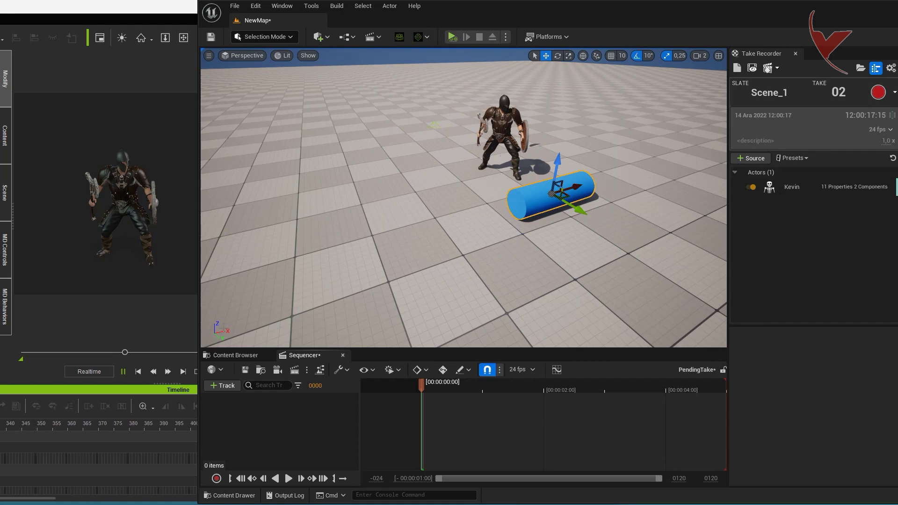
click(136, 373)
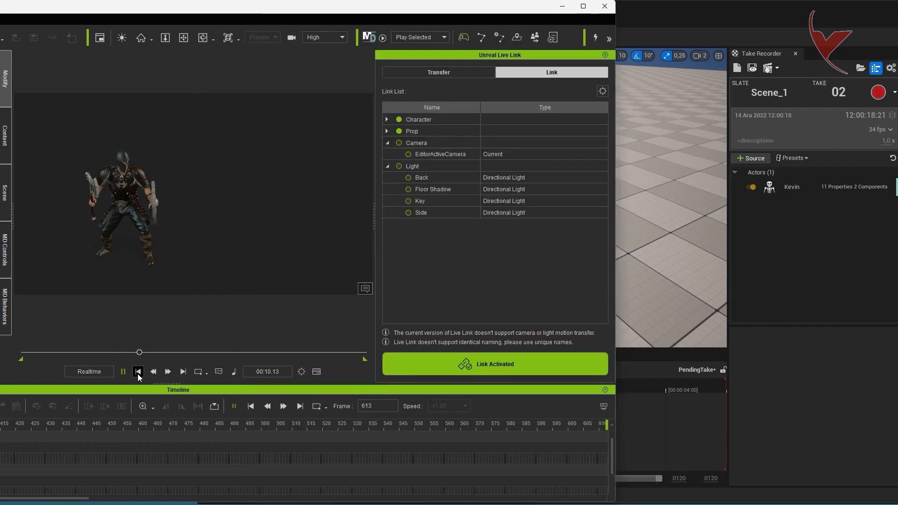
click(482, 363)
click(604, 11)
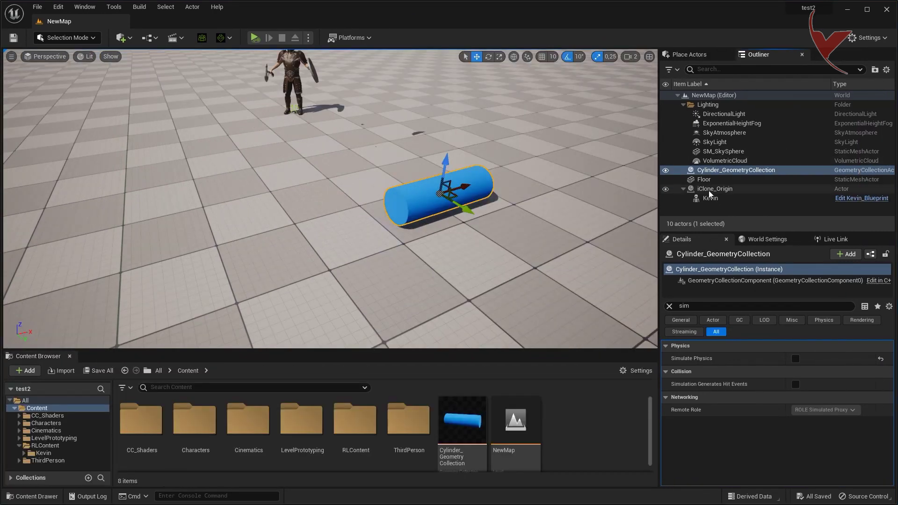
Delete the Kevin and iClone_Origin actors from the level, confirming the deletion
click(724, 198)
key(Delete)
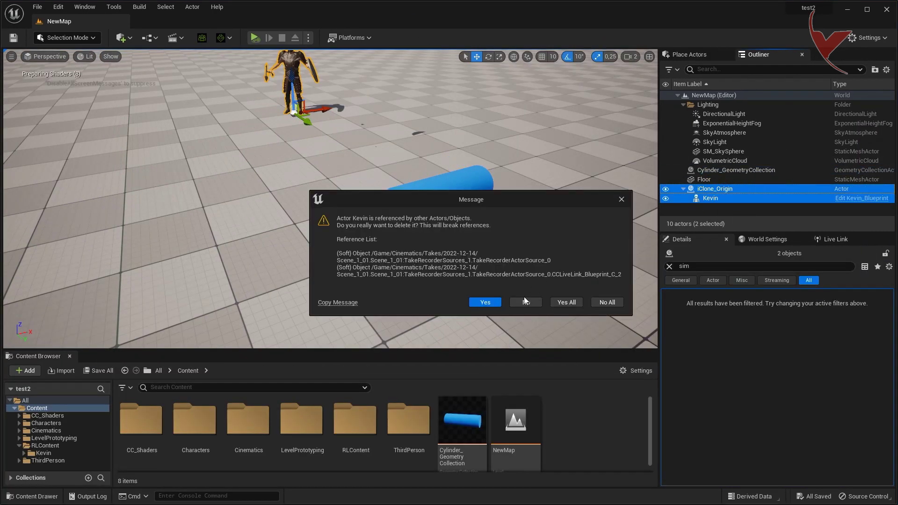
click(572, 304)
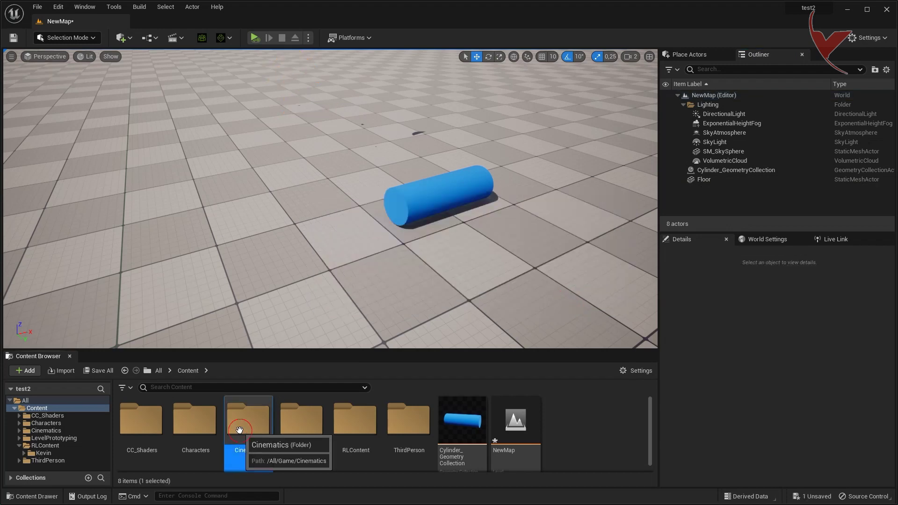
Open Cinematics/Takes/2022-12-14/Scene_1_01 in Sequencer and play it back to the crouch
double_click(248, 421)
double_click(141, 421)
double_click(139, 427)
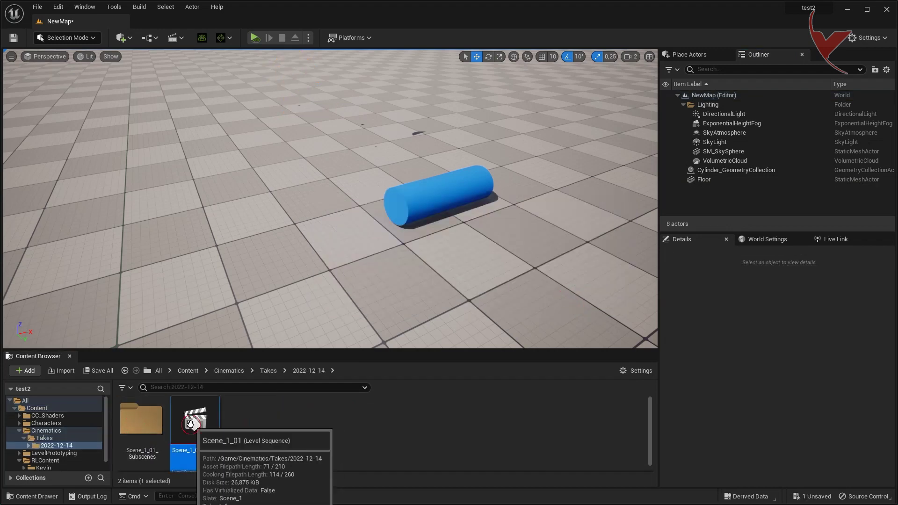
double_click(196, 421)
click(110, 480)
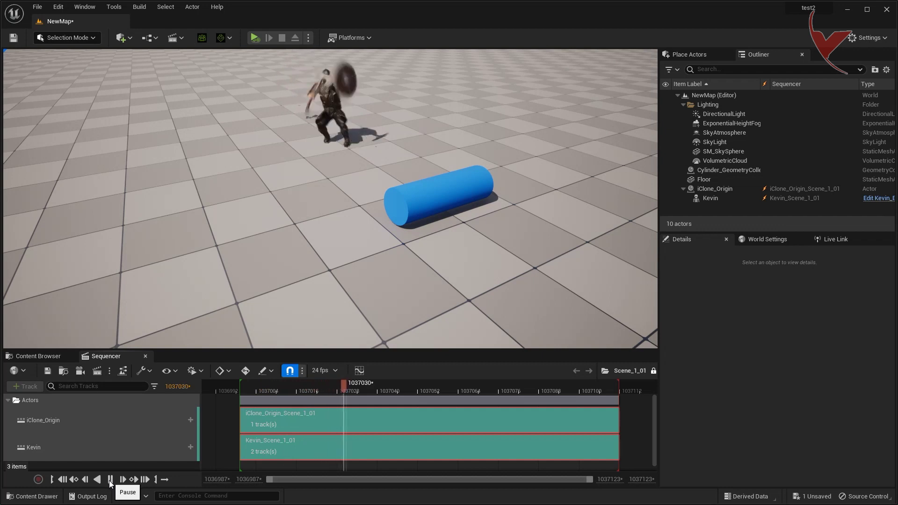
click(110, 480)
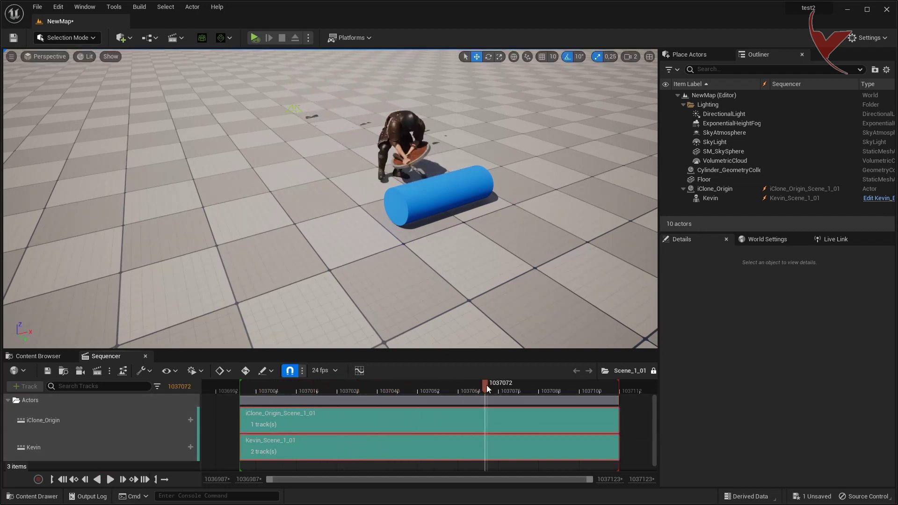
drag(486, 385, 417, 385)
Add Cylinder_GeometryCollection from the Outliner as a Sequencer track
click(440, 197)
click(8, 401)
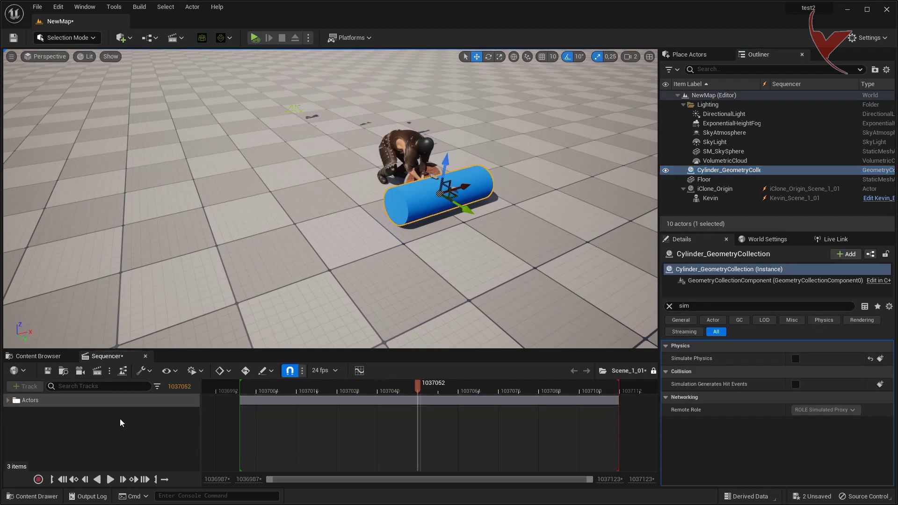
drag(715, 179, 125, 425)
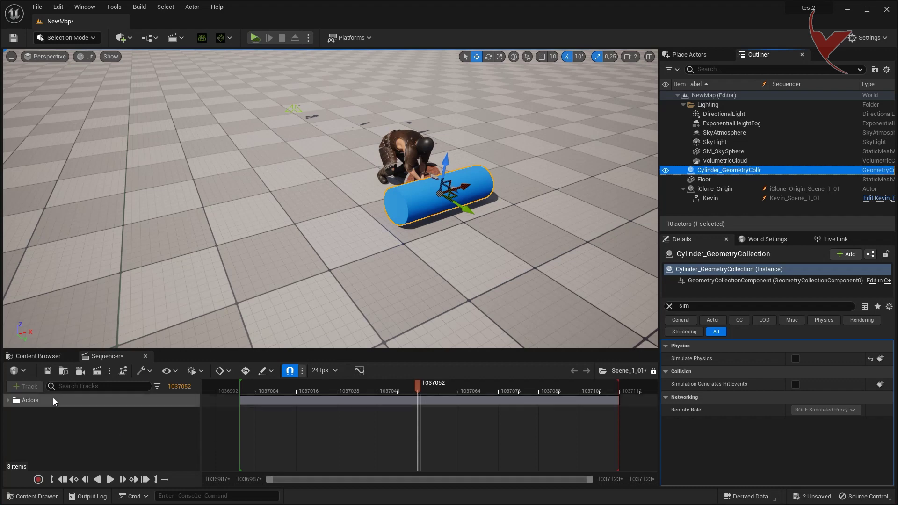
click(29, 400)
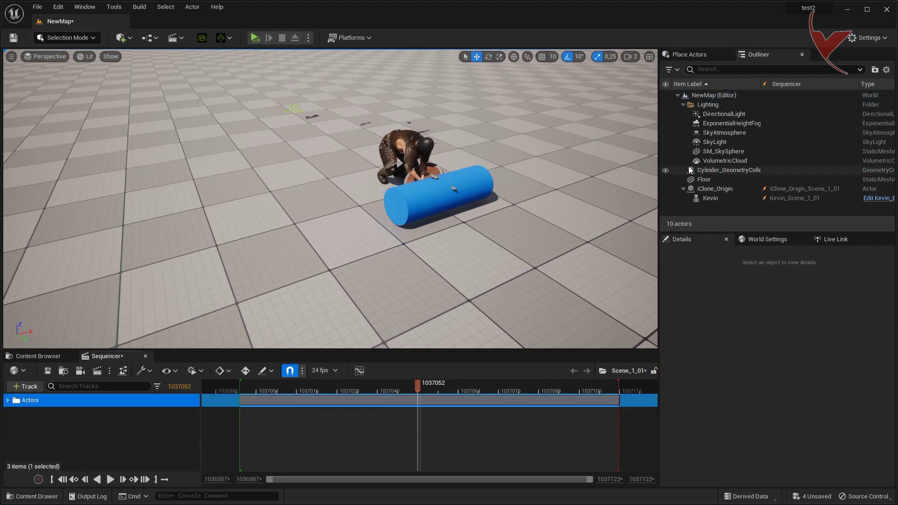
drag(710, 171, 116, 430)
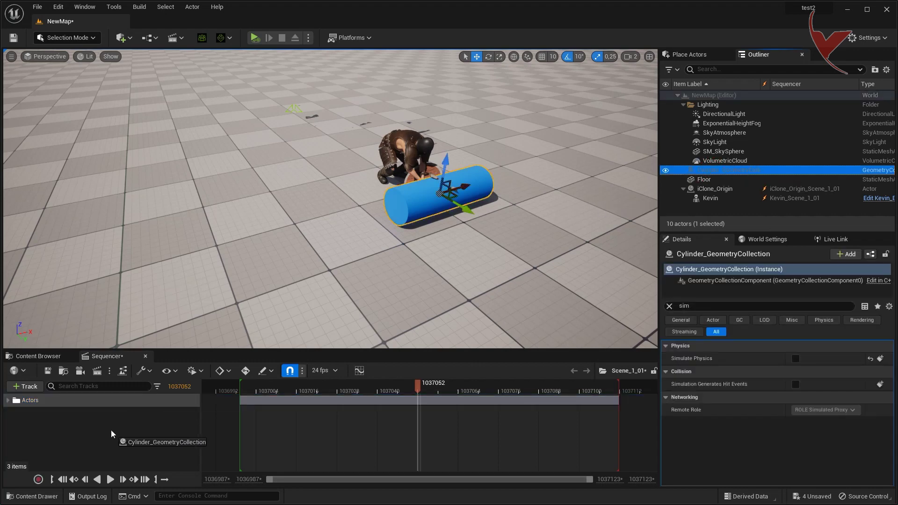
Set the sequence display rate to 60 fps, save, and return to the start
click(318, 371)
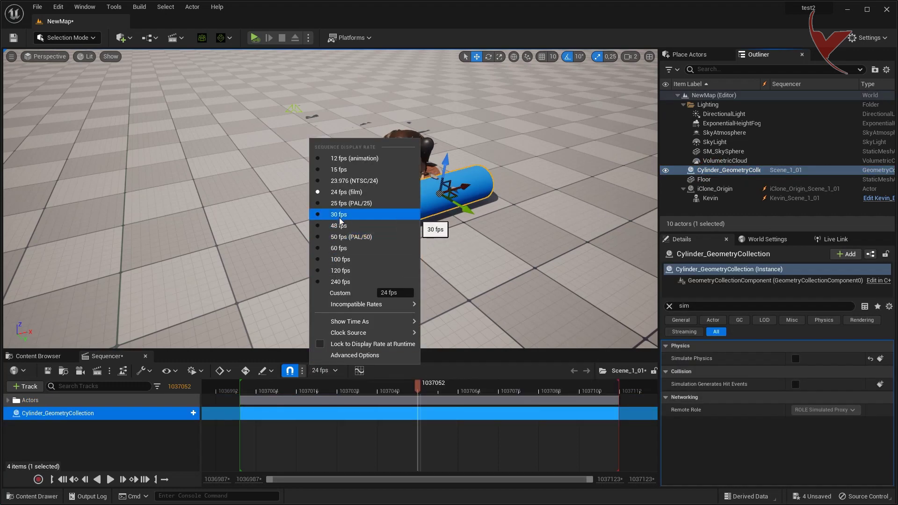
click(341, 248)
key(ctrl+s)
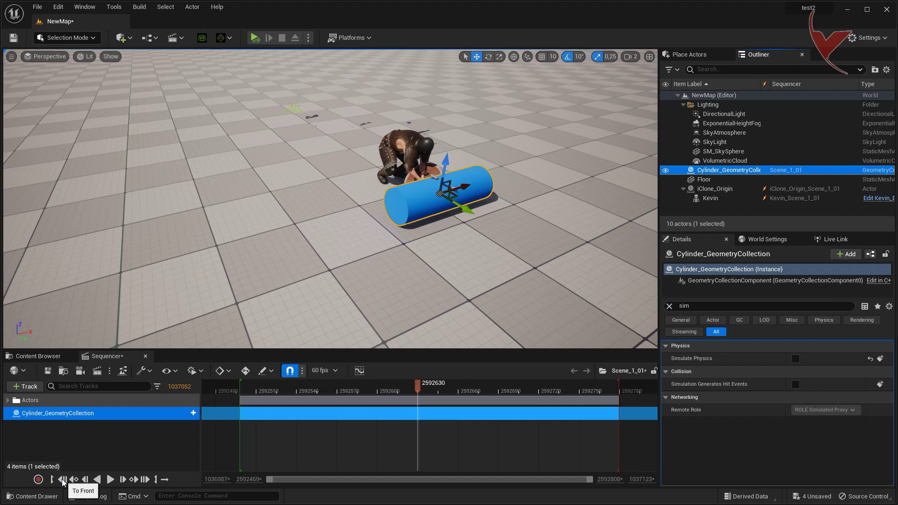
click(62, 479)
Add a GeometryCollectionComponent0 track under the cylinder
click(188, 414)
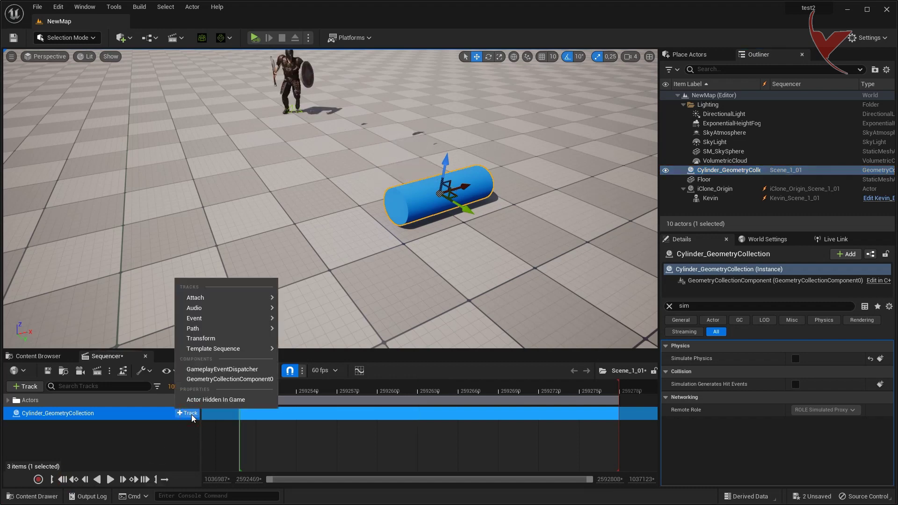
click(218, 387)
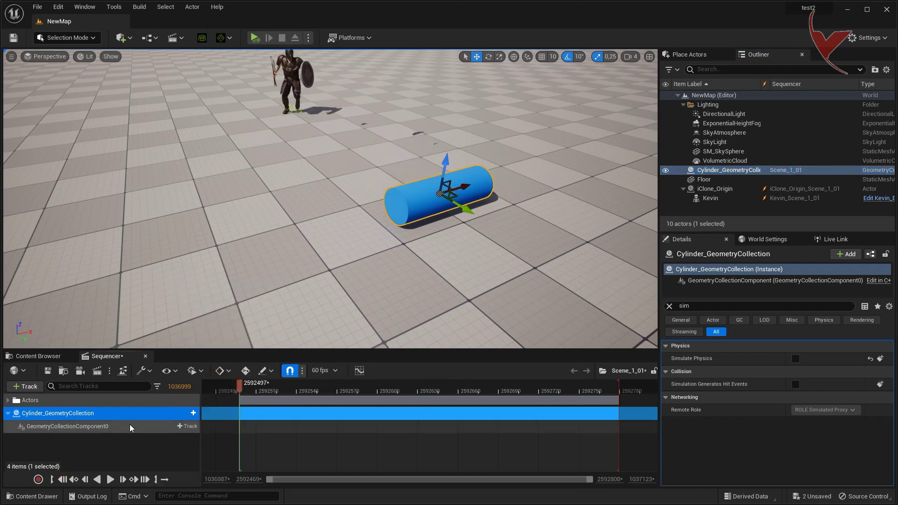
click(140, 426)
Add an Event > Trigger track beneath GeometryCollectionComponent0
drag(330, 13, 329, 59)
click(190, 478)
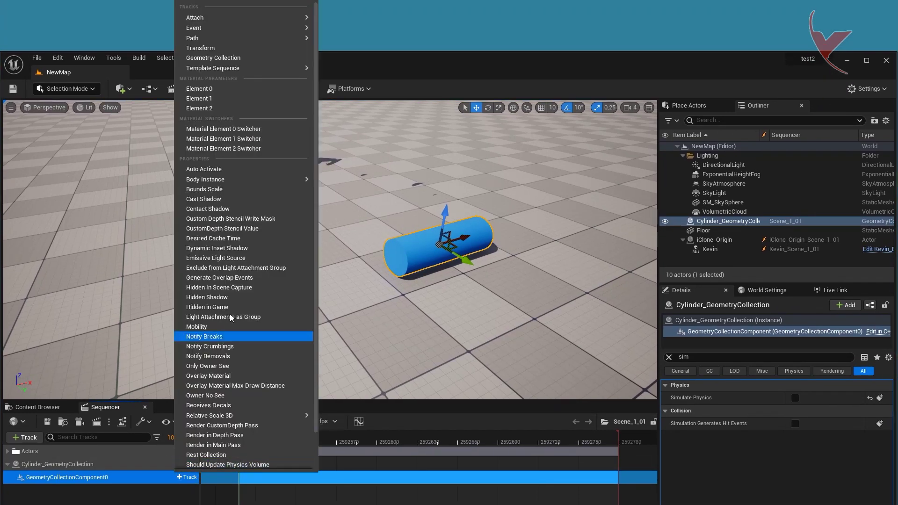
mouse_move(300, 28)
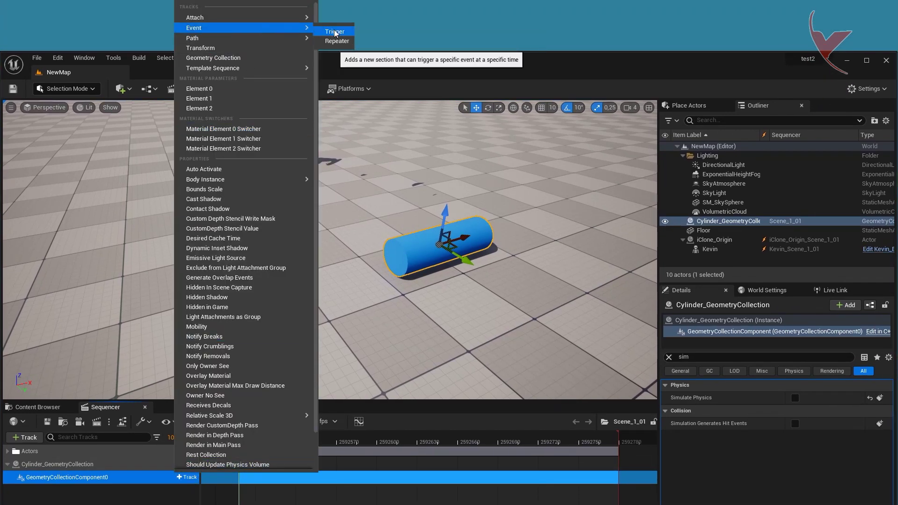
click(335, 32)
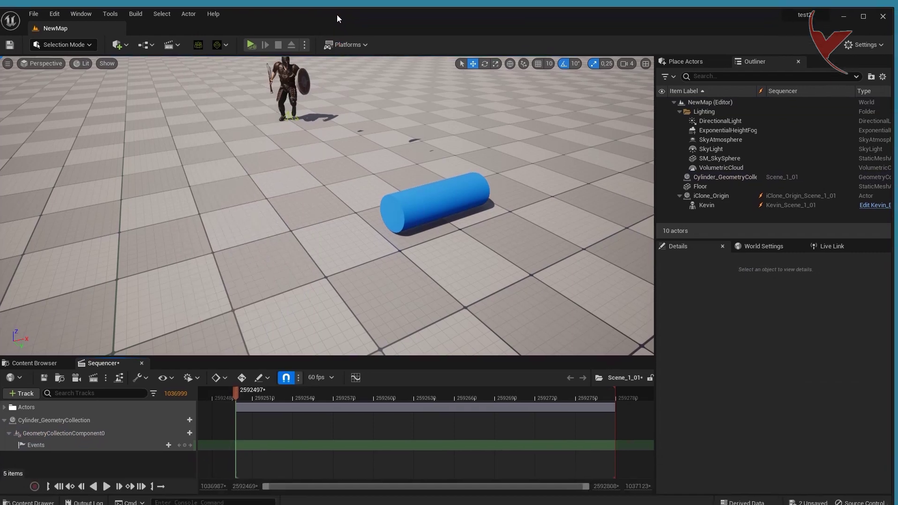
drag(341, 58, 341, 8)
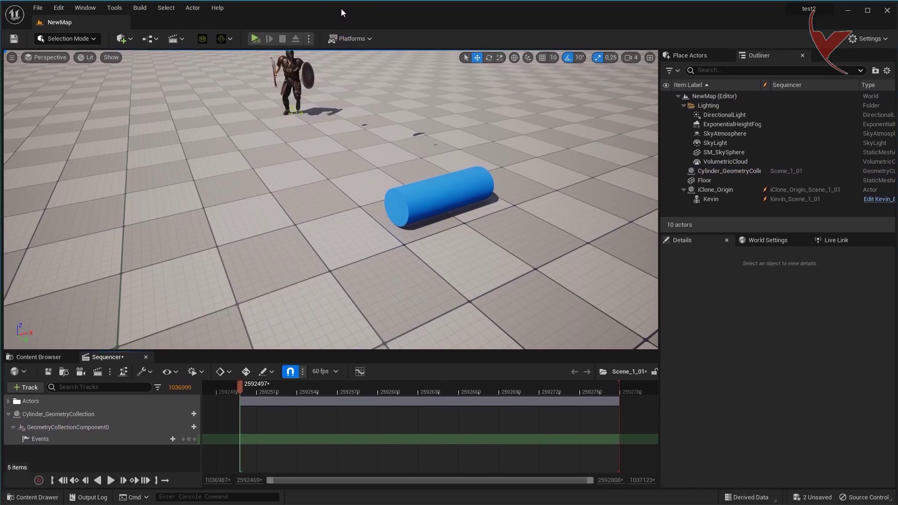
click(274, 389)
Key the Events track at frame 2592630 and open its custom event graph
drag(274, 389, 425, 394)
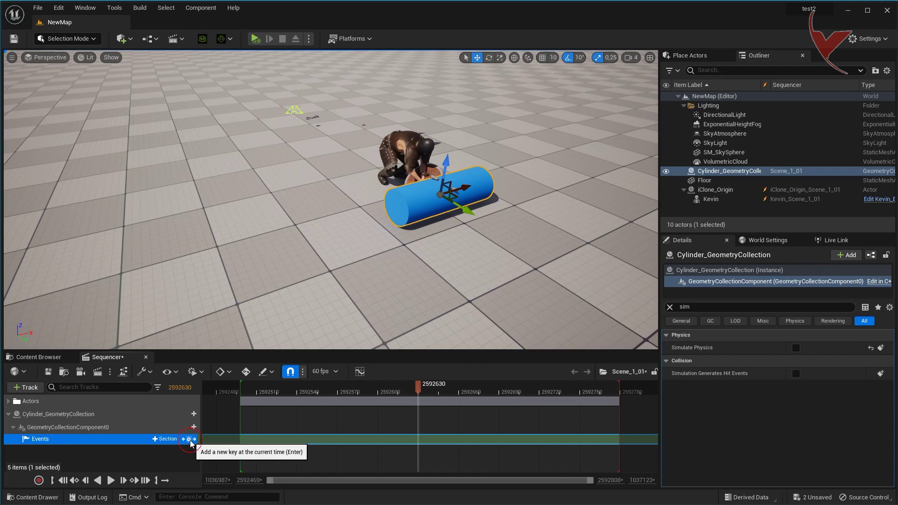
ctrl+scroll(424, 447, up, 2)
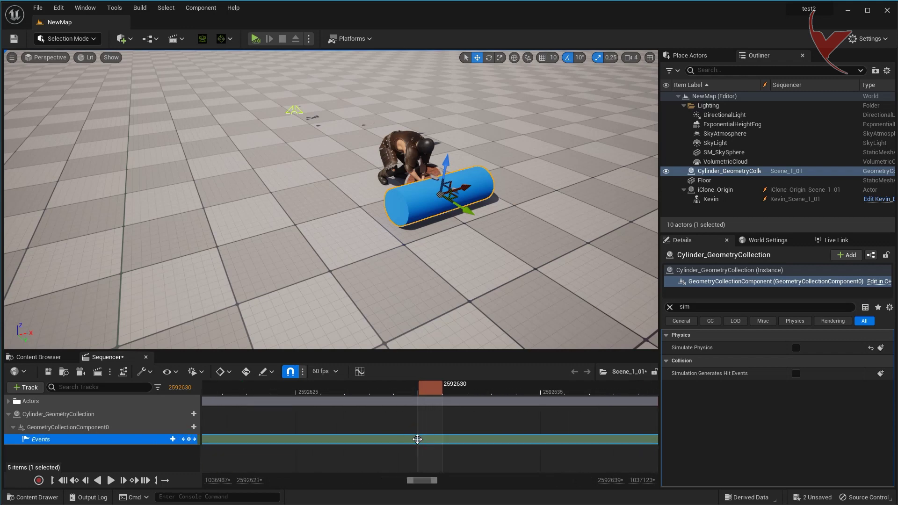
double_click(417, 439)
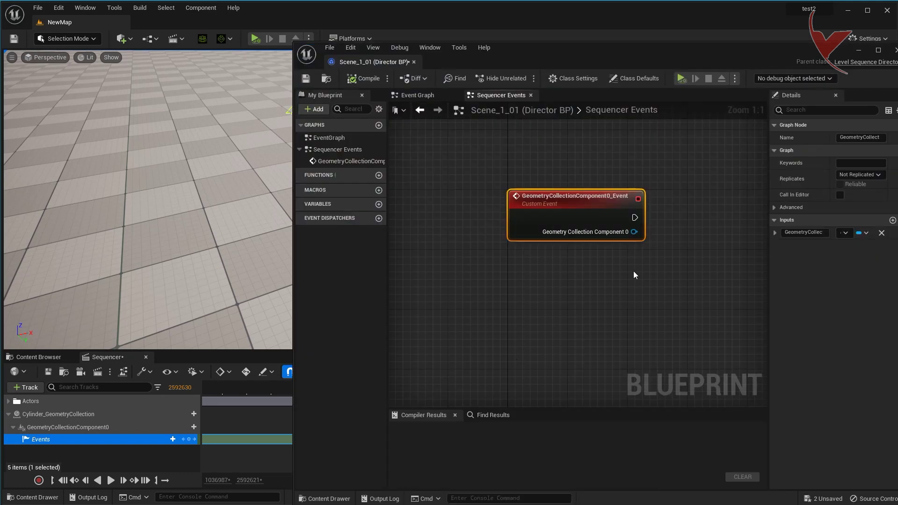
Wire a Set Simulate Physics node with Simulate ticked to the cylinder component
drag(542, 247, 590, 245)
text(set sim)
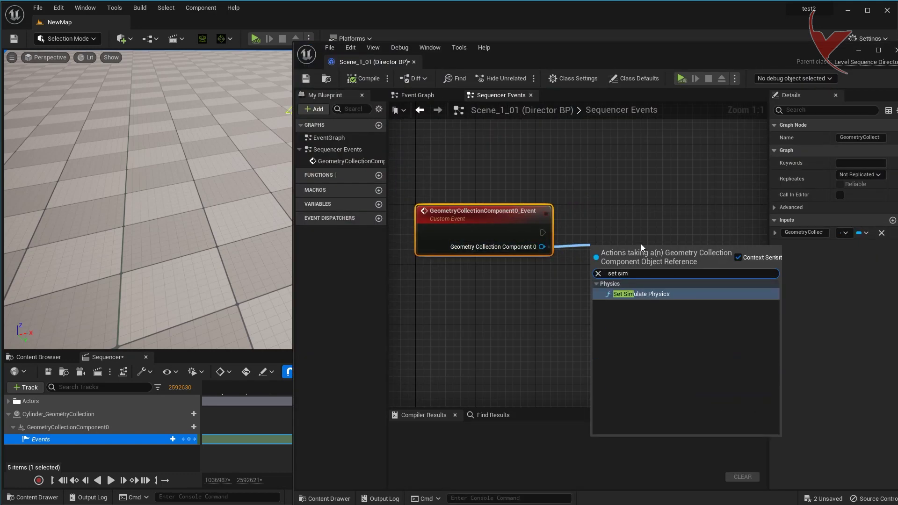
key(Return)
drag(644, 252, 649, 211)
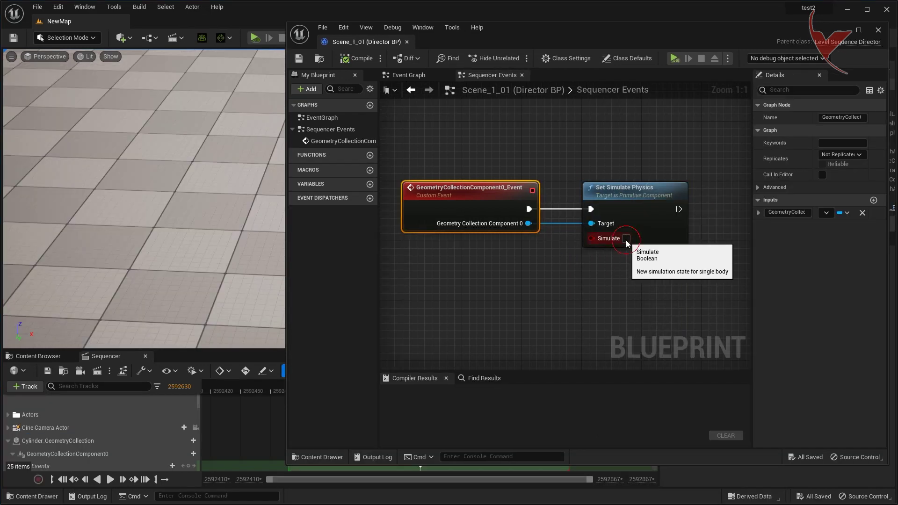
click(626, 239)
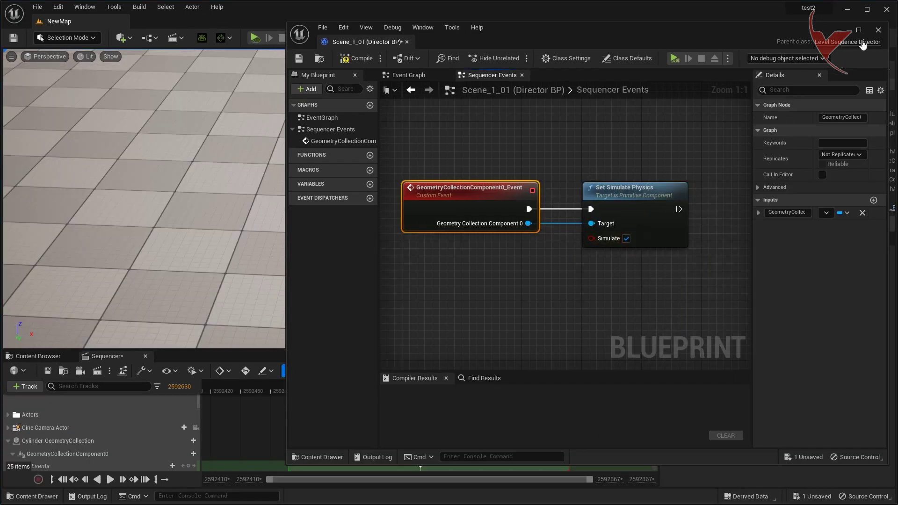
click(878, 30)
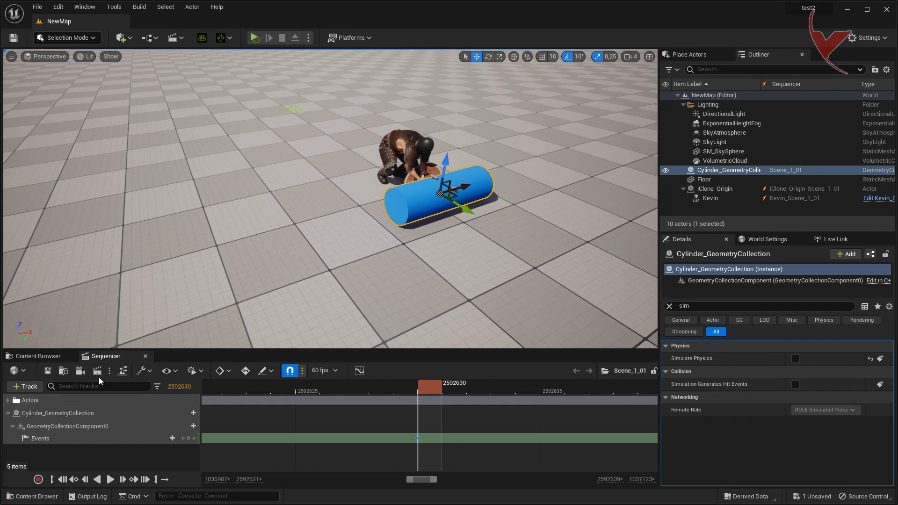
click(81, 371)
ctrl+scroll(405, 452, down, 1)
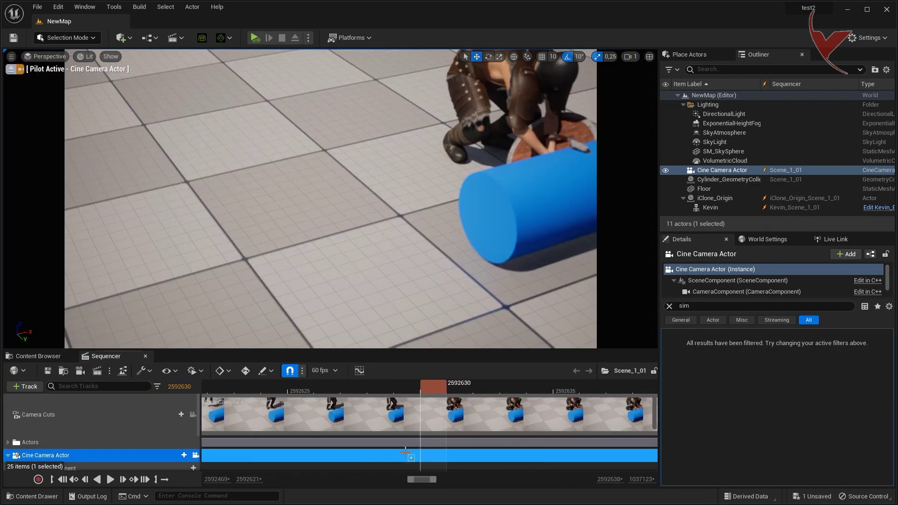
ctrl+scroll(405, 453, down, 5)
ctrl+scroll(406, 452, down, 1)
ctrl+scroll(405, 452, down, 1)
ctrl+scroll(405, 452, down, 1)
click(65, 480)
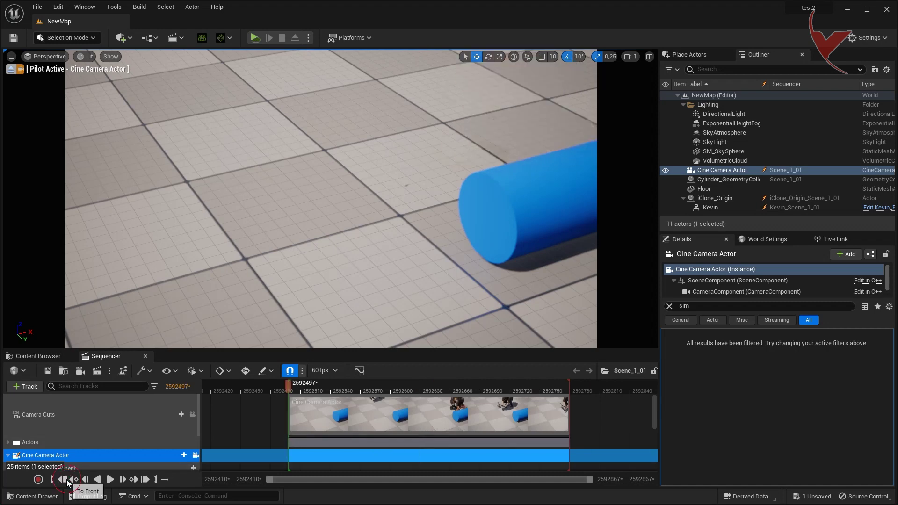
right_drag(294, 269, 294, 234)
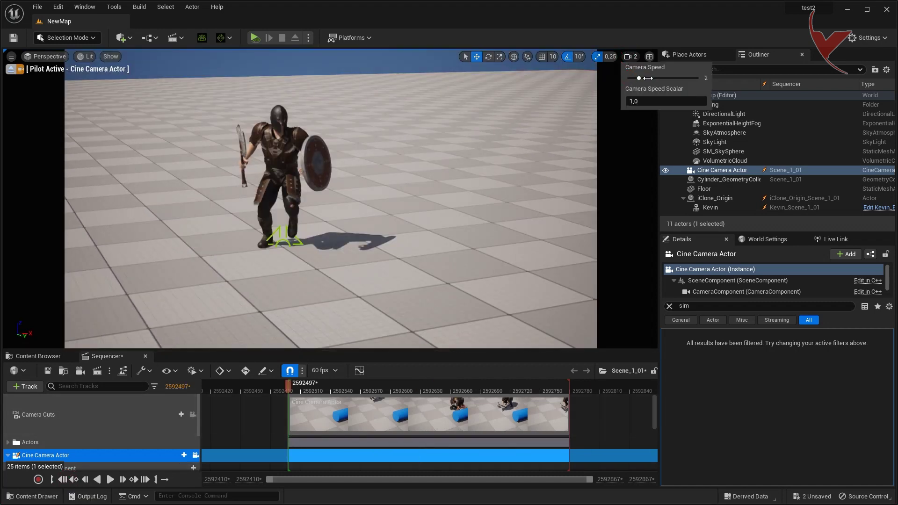
right_drag(451, 172, 507, 200)
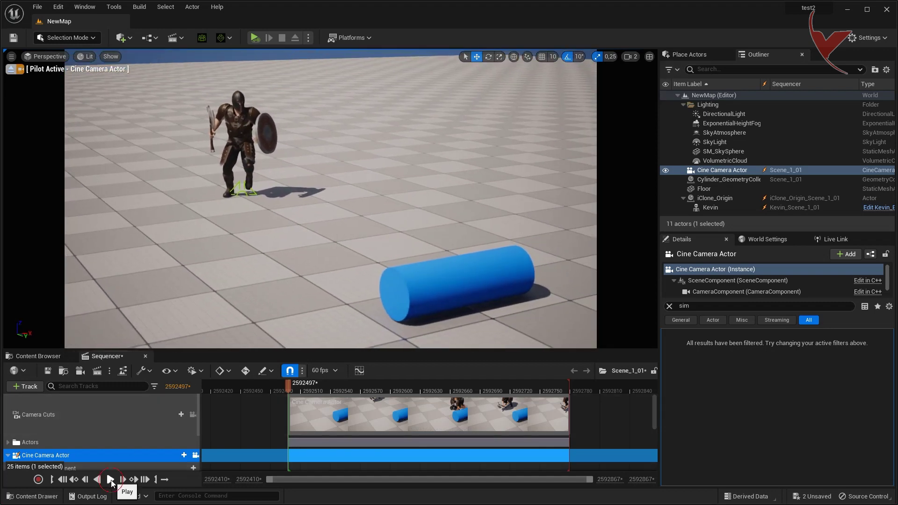
click(111, 480)
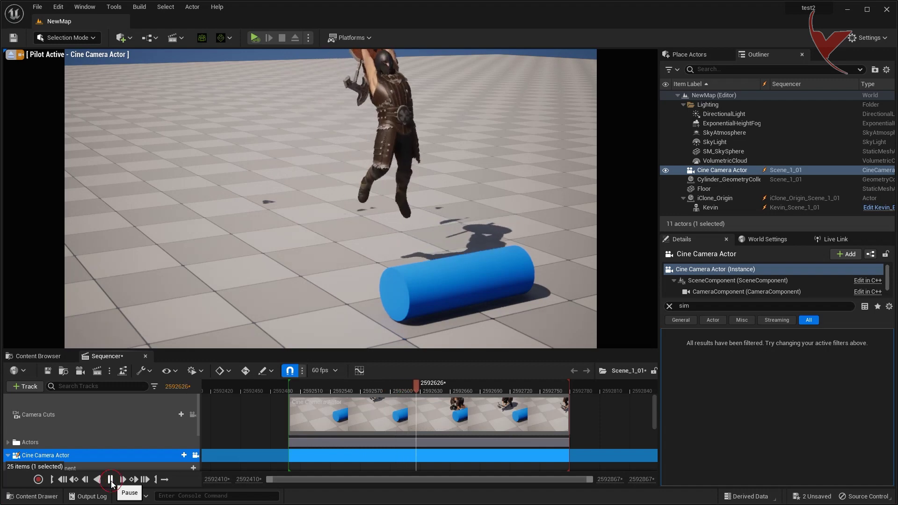
click(110, 480)
mouse_move(417, 388)
mouse_down()
mouse_move(374, 388)
mouse_move(429, 385)
mouse_up()
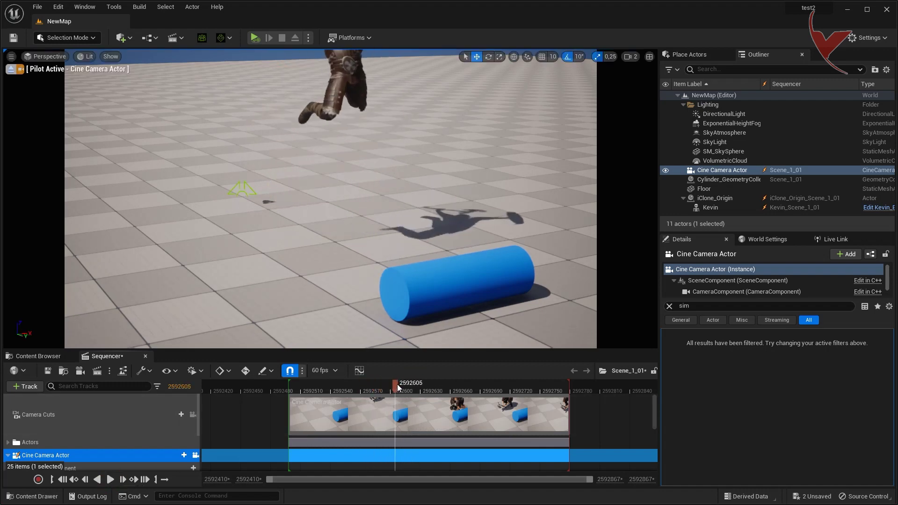
drag(429, 386, 431, 387)
mouse_move(328, 201)
right_down()
mouse_move(280, 59)
mouse_move(267, 50)
mouse_move(269, 122)
right_up()
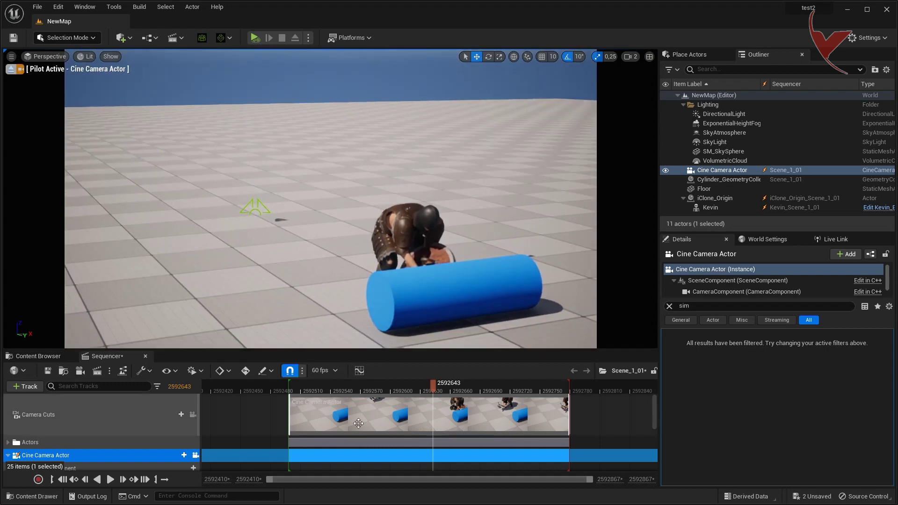
drag(432, 385, 293, 385)
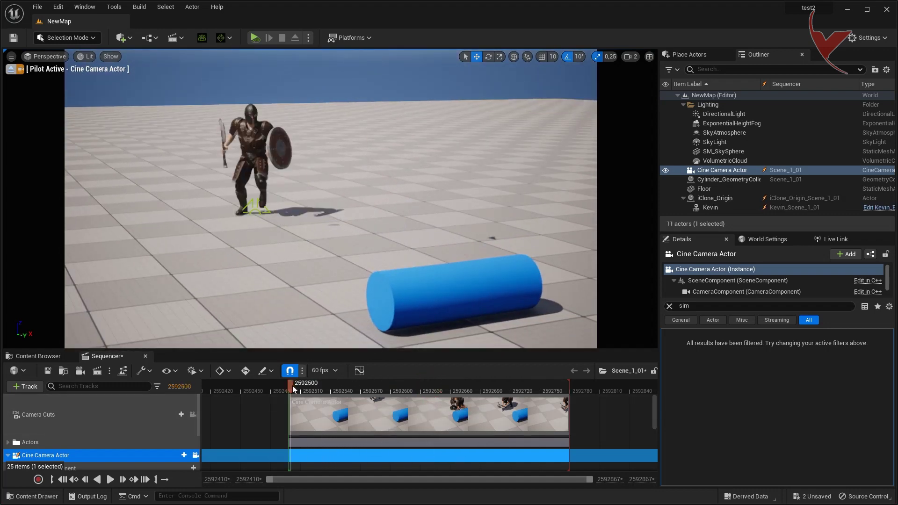
click(124, 480)
Key the cine camera's Transform track at the take's start
scroll(132, 454, down, 2)
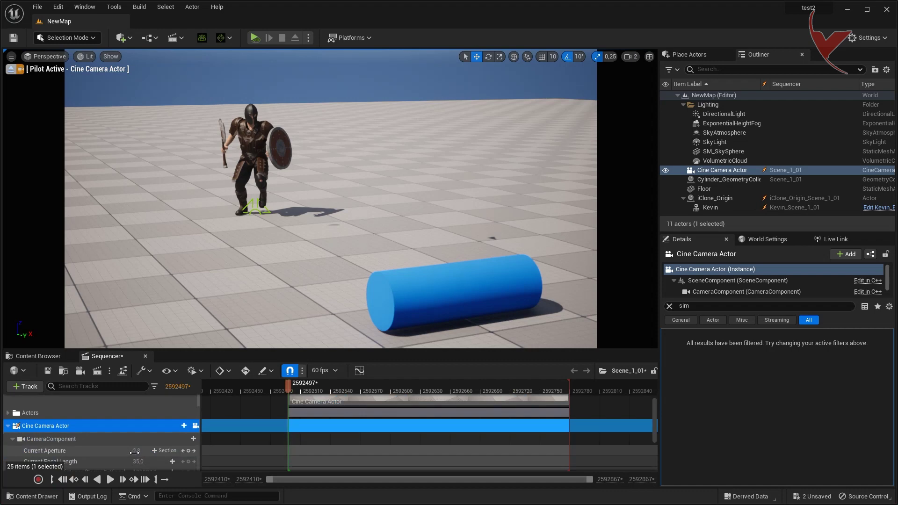
scroll(131, 454, down, 2)
scroll(128, 447, down, 2)
scroll(128, 447, down, 1)
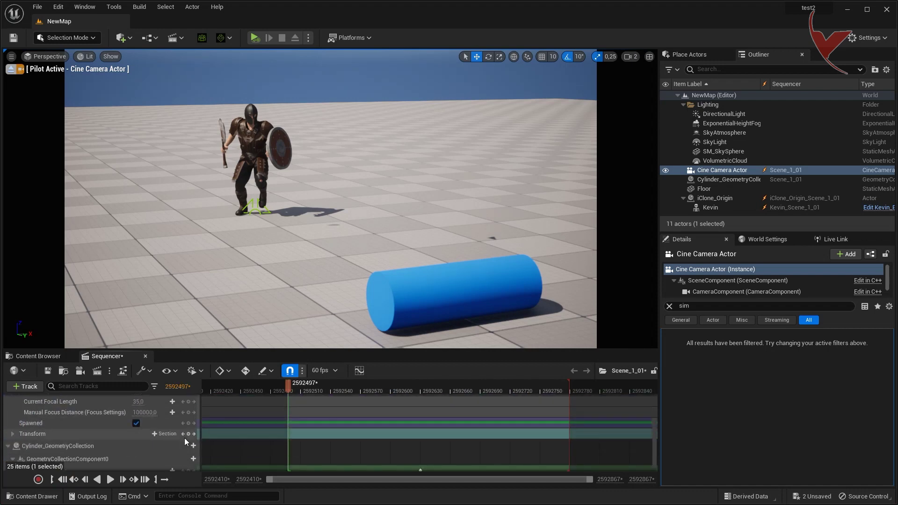
click(188, 433)
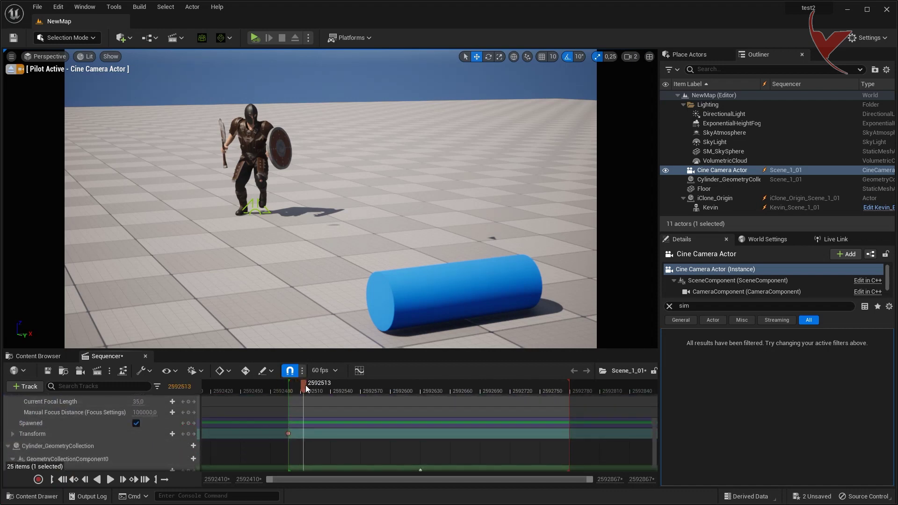
Scrub to the warrior's jump and pilot the camera up into a close-up
drag(302, 385, 384, 389)
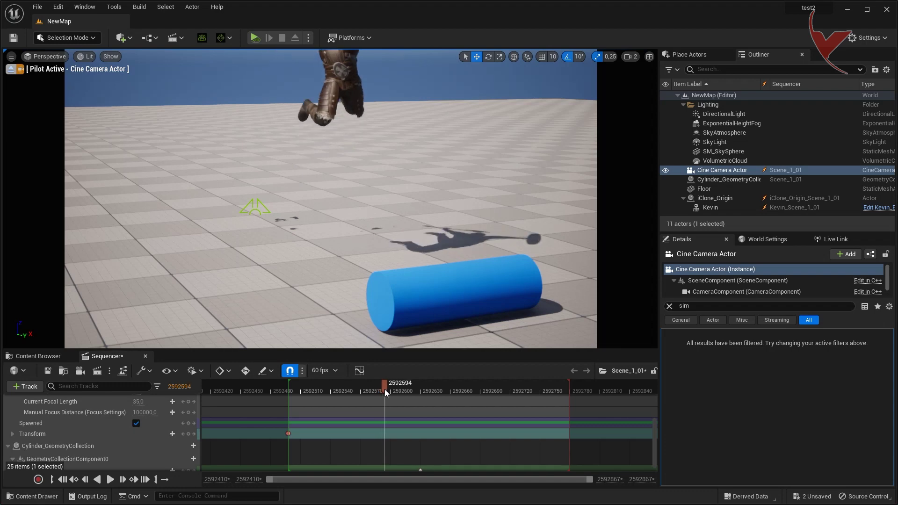
right_drag(383, 327, 383, 244)
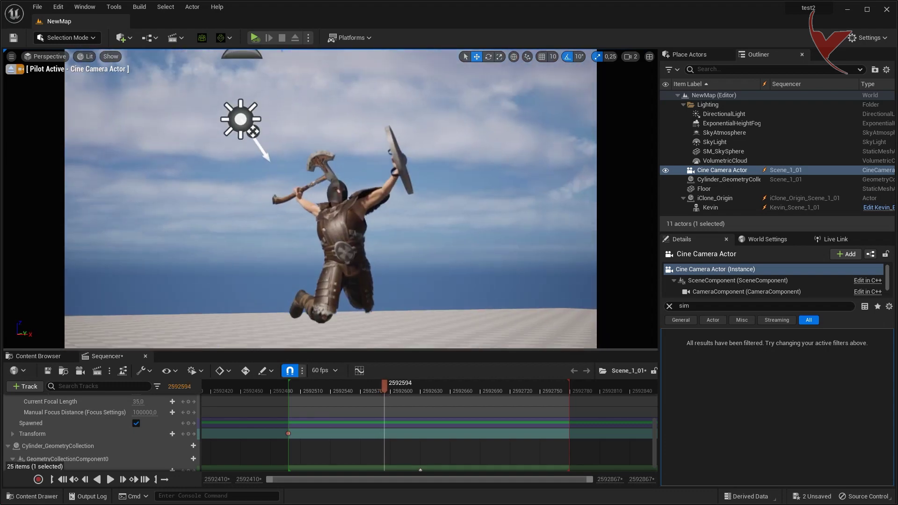
scroll(331, 199, up, 2)
scroll(331, 199, up, 2)
scroll(331, 198, up, 2)
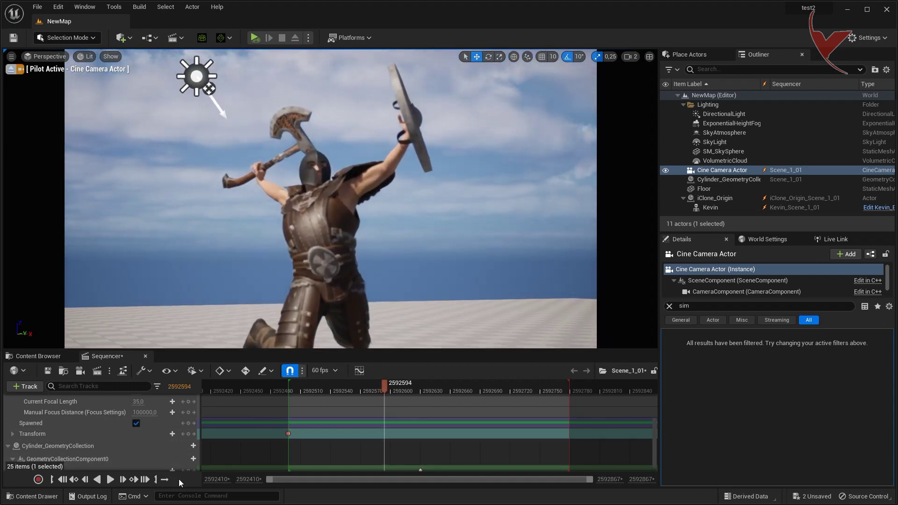
scroll(164, 460, down, 1)
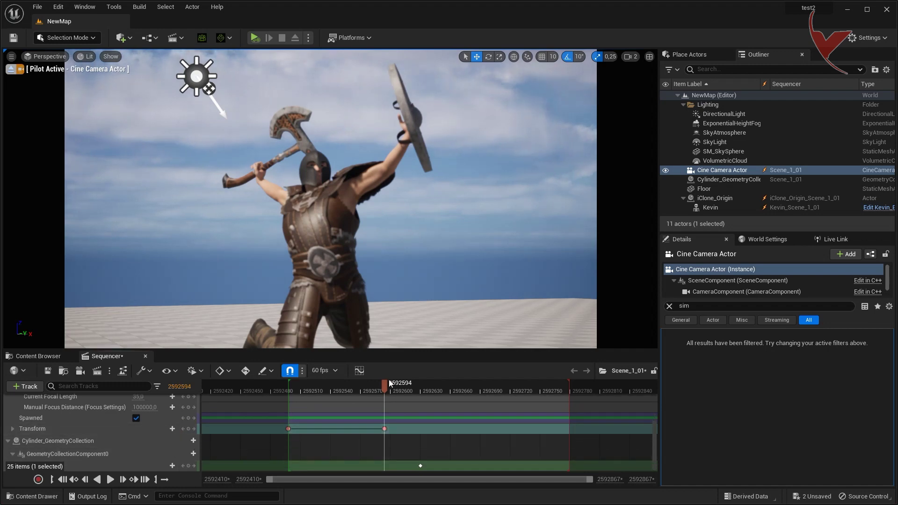
drag(390, 384, 428, 383)
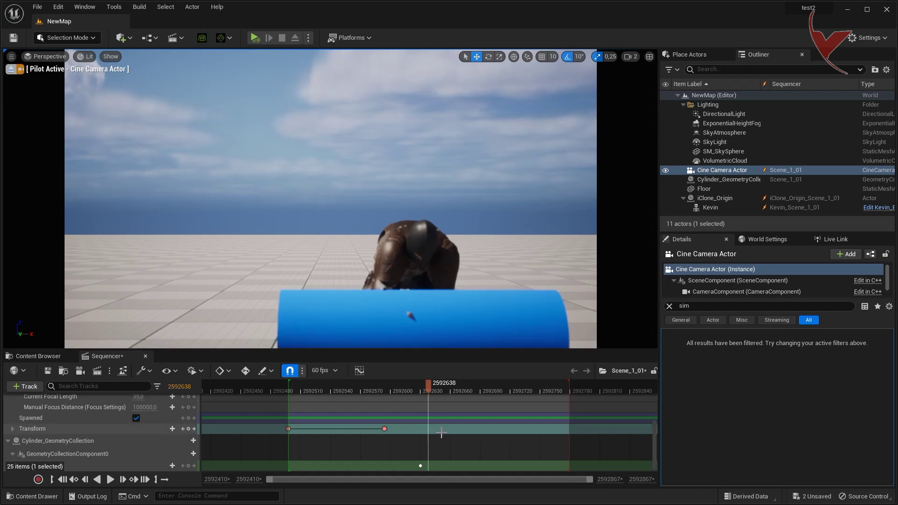
mouse_move(429, 395)
mouse_down()
mouse_move(412, 398)
mouse_move(429, 400)
mouse_up()
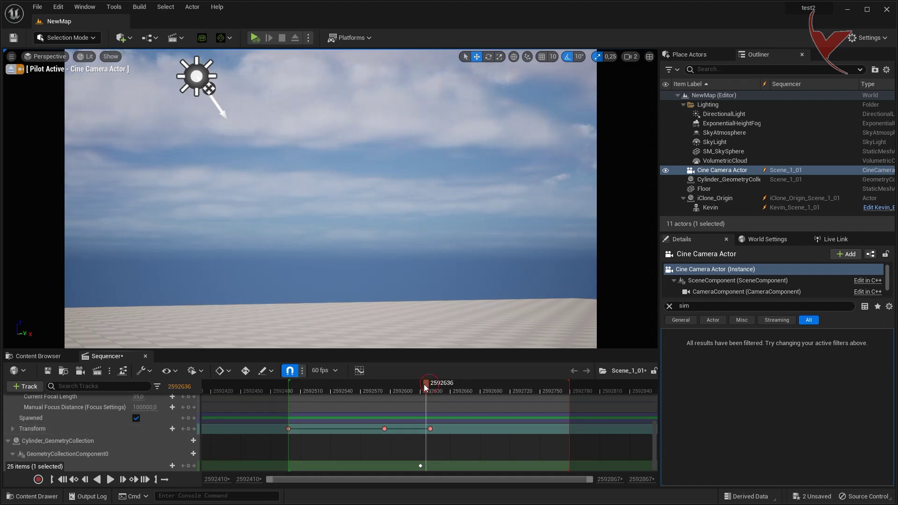
Retime the middle camera Transform key, reviewing the move around 2592566–2592584
drag(425, 387, 377, 397)
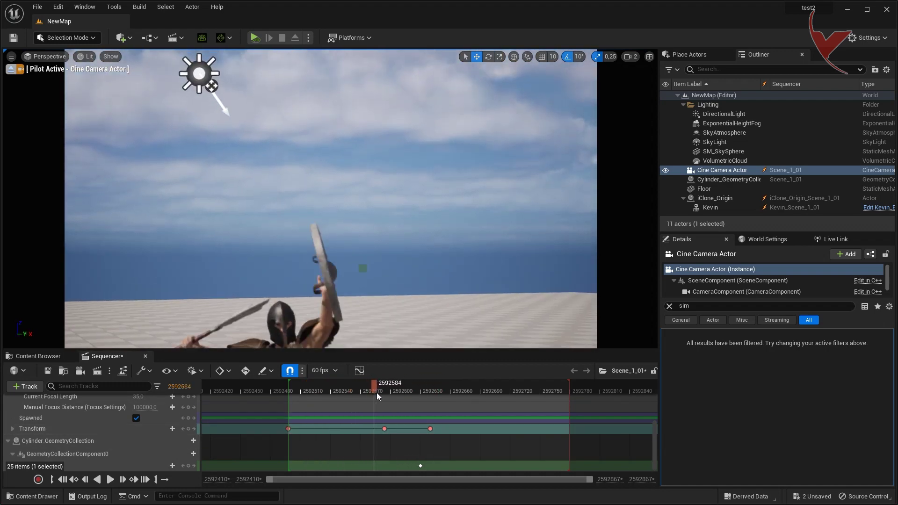
drag(377, 396, 387, 397)
drag(384, 429, 358, 429)
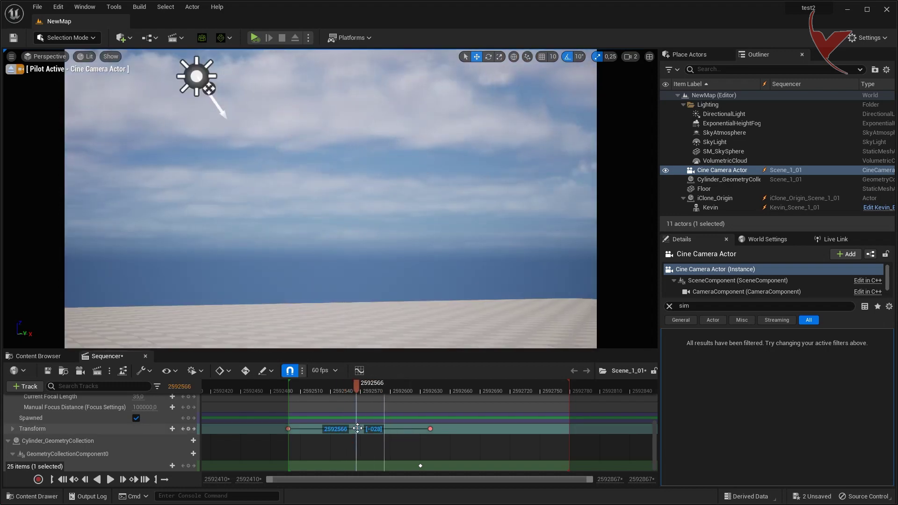
drag(345, 391, 352, 392)
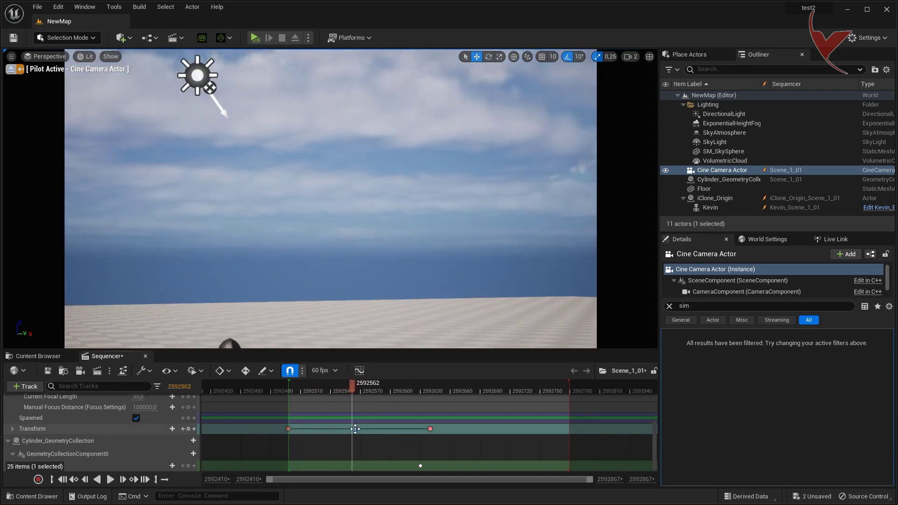
drag(355, 429, 390, 429)
mouse_move(331, 390)
mouse_down()
mouse_move(392, 403)
mouse_move(372, 430)
mouse_up()
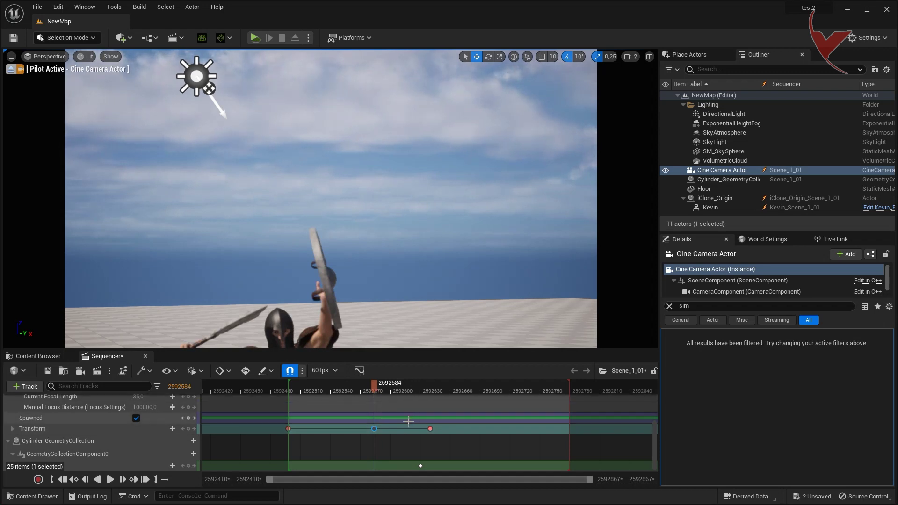
Move the last camera key from 2592640 to frame 2592620
click(430, 428)
drag(417, 429, 410, 429)
mouse_move(327, 196)
right_down()
mouse_move(328, 262)
mouse_move(322, 201)
right_up()
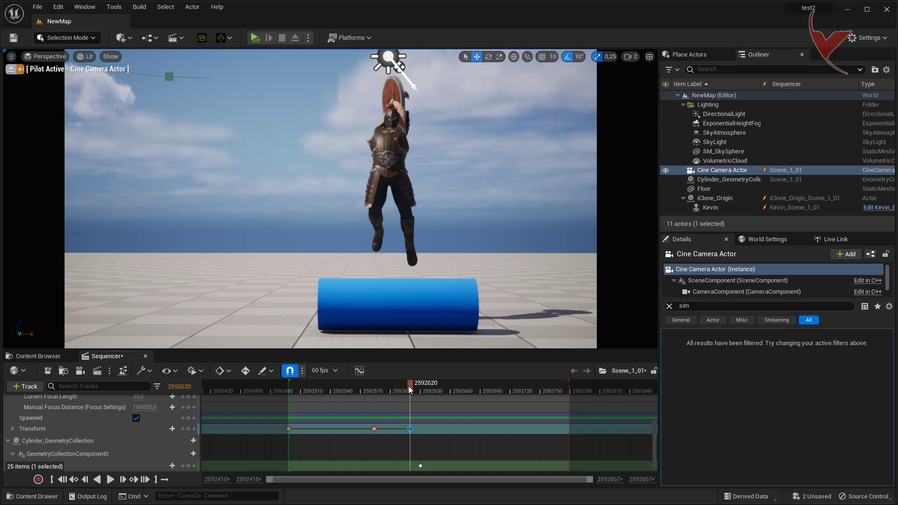
Tilt the piloted camera up to frame the leap and key it at 2592597
scroll(409, 421, up, 2)
scroll(409, 421, up, 2)
mouse_move(409, 389)
mouse_down()
mouse_move(338, 394)
mouse_move(361, 405)
mouse_move(374, 429)
mouse_up()
scroll(361, 405, up, 2)
scroll(363, 439, down, 2)
scroll(376, 428, down, 2)
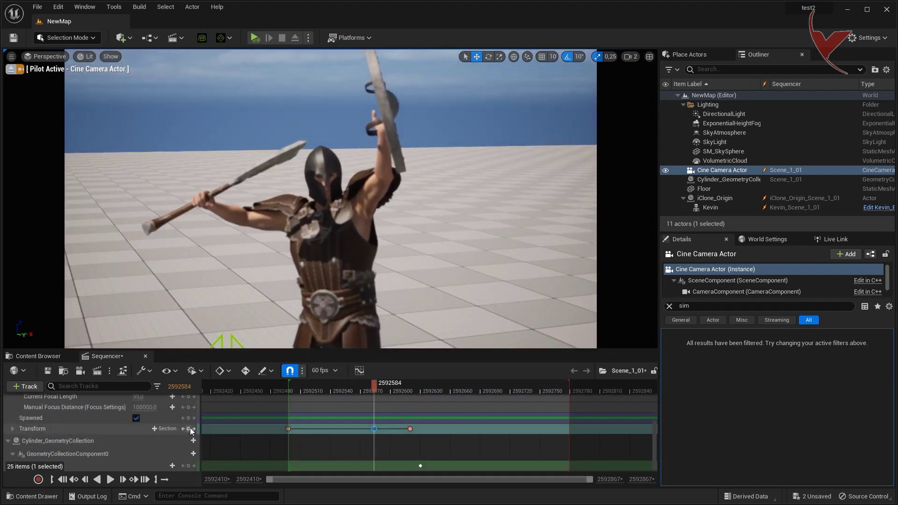
drag(311, 396, 388, 396)
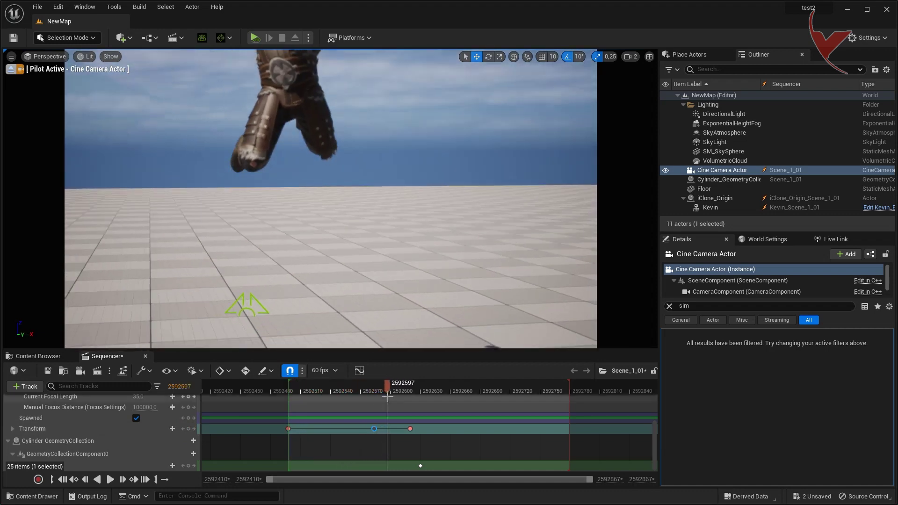
right_drag(355, 307, 240, 58)
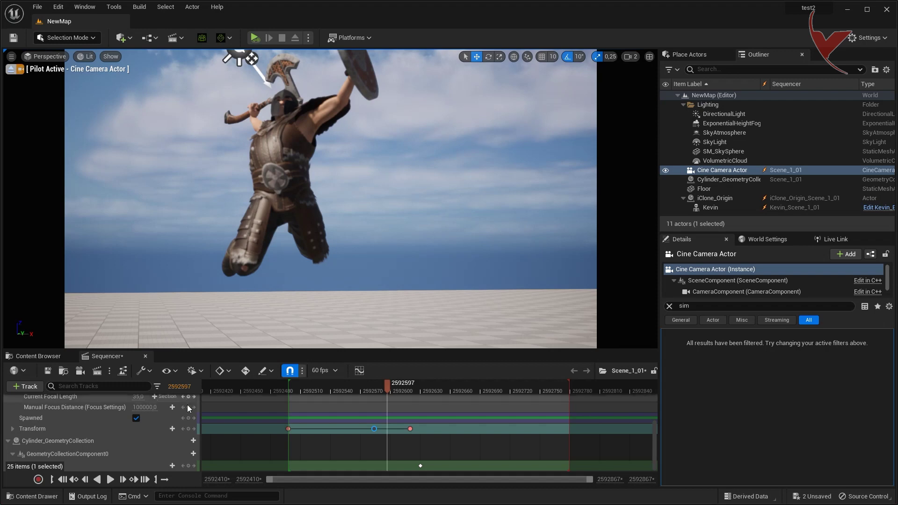
click(189, 429)
Add camera Transform keys at 2592662 and 2592742, reframing on warrior and cylinder
drag(384, 391, 434, 397)
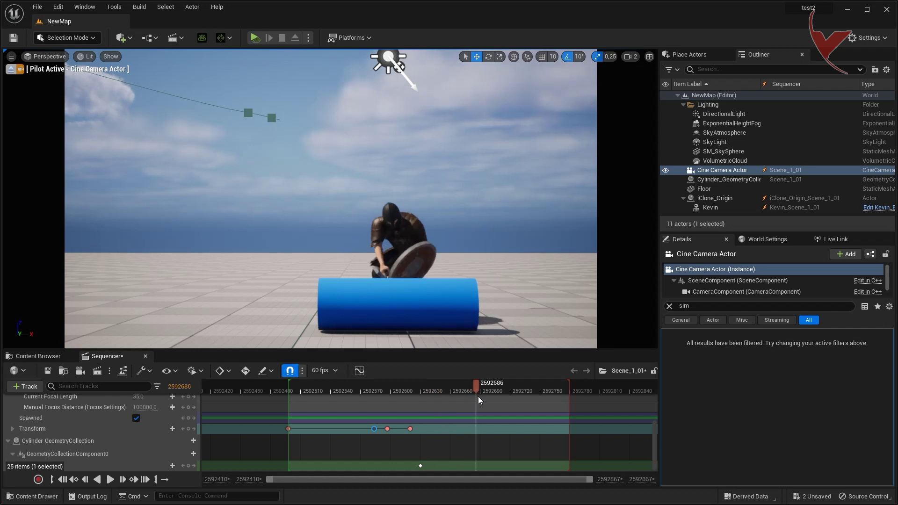
drag(448, 400, 452, 397)
click(189, 429)
click(532, 395)
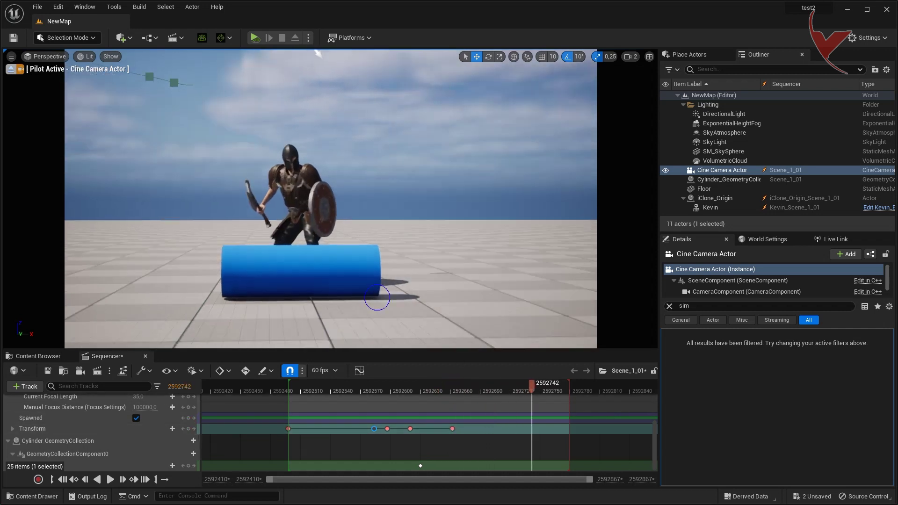
right_drag(328, 211, 346, 210)
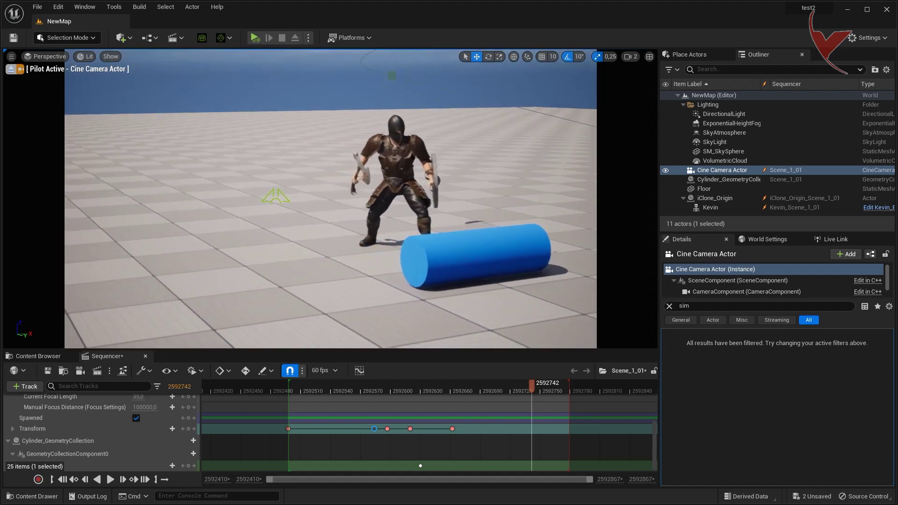
click(189, 429)
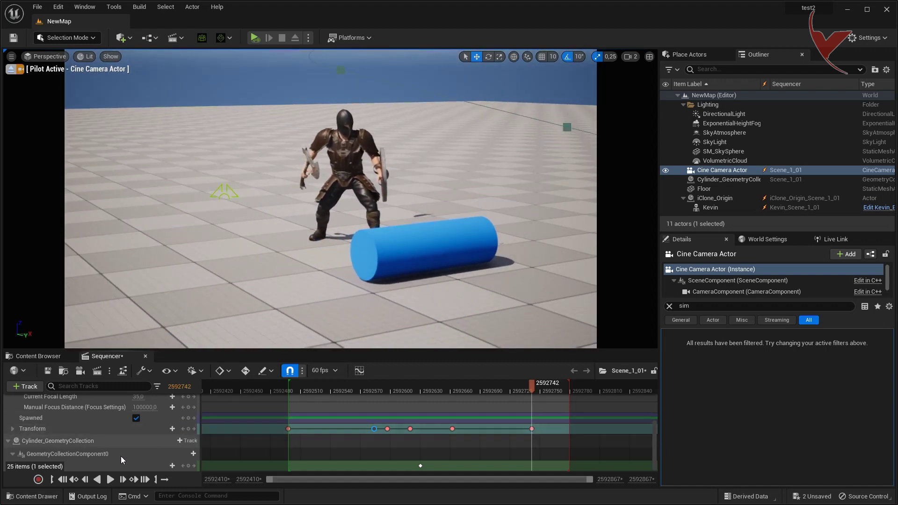
Play back the camera move, then open Render Movie Settings and confirm saving content
click(111, 479)
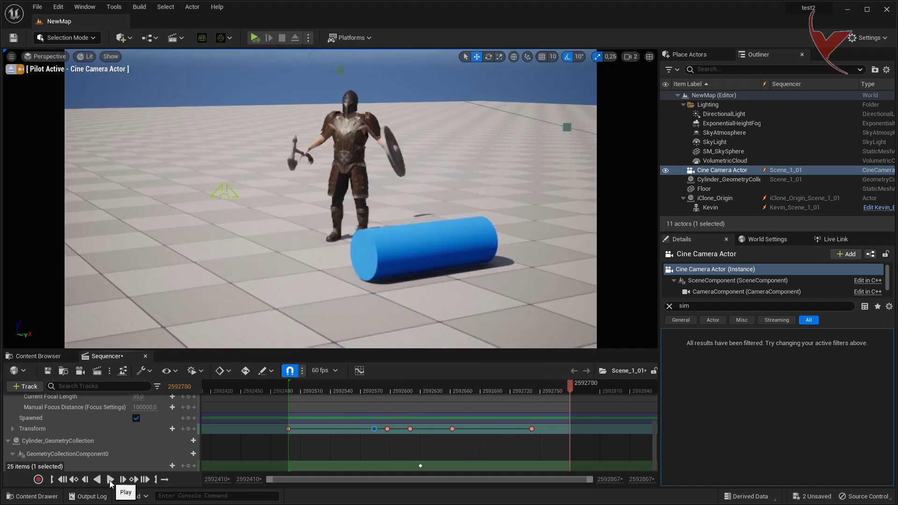
click(96, 372)
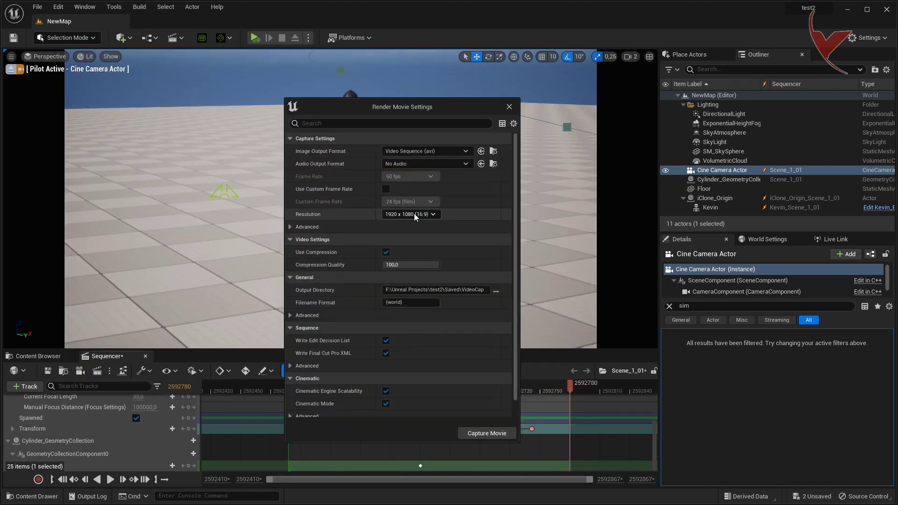
click(481, 433)
click(443, 378)
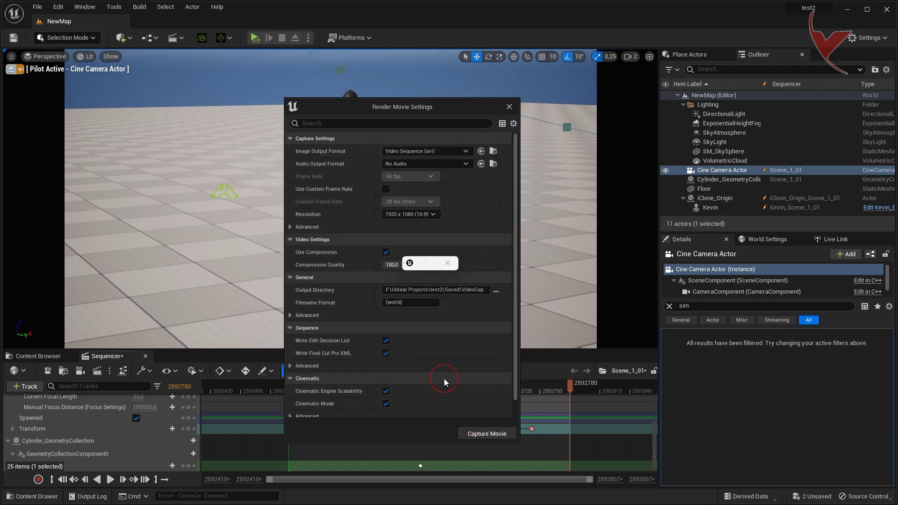